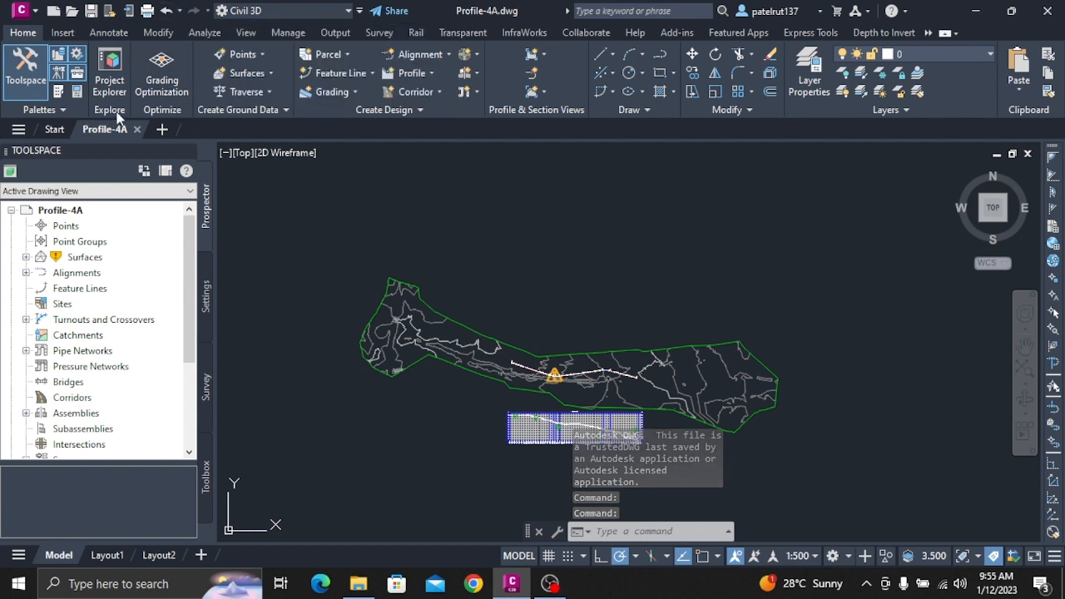
Start a layout profile with the Profile Creation Tools on the existing Alignment - (1) profile view
click(429, 72)
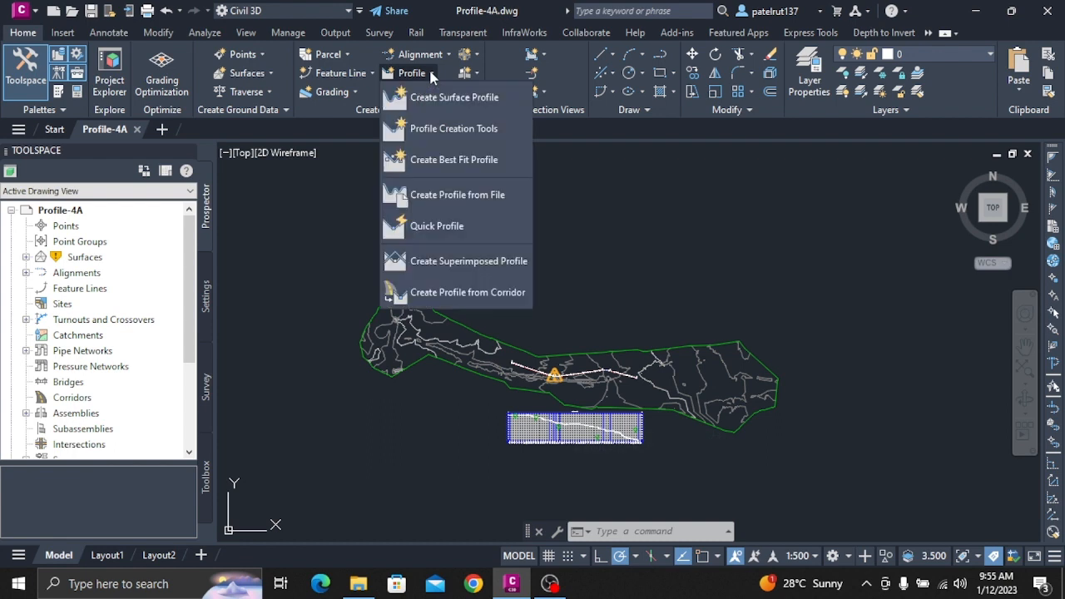
click(446, 132)
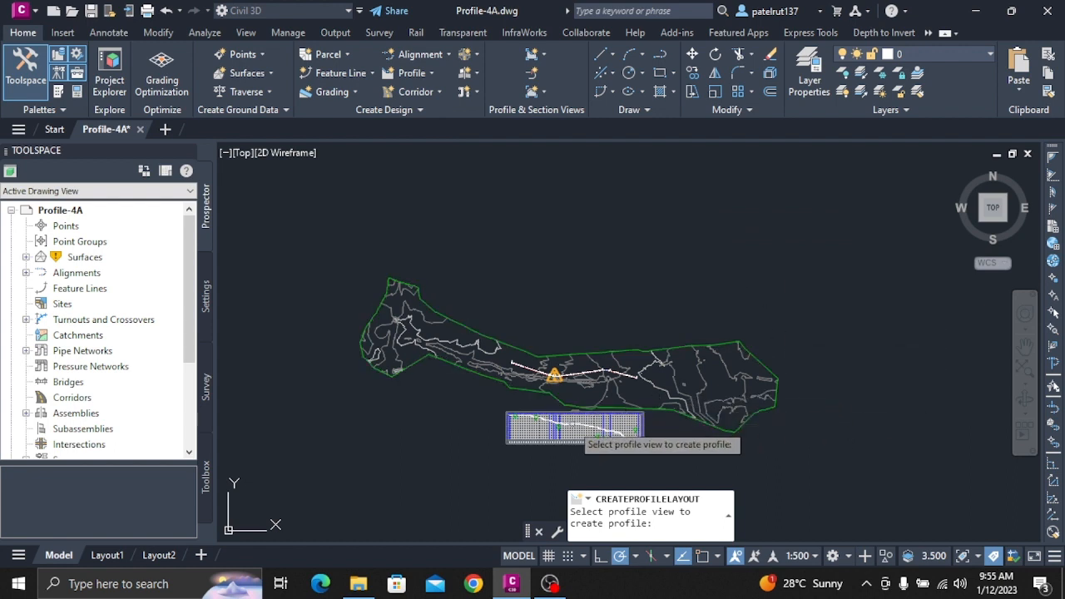
scroll(575, 423, up, 4)
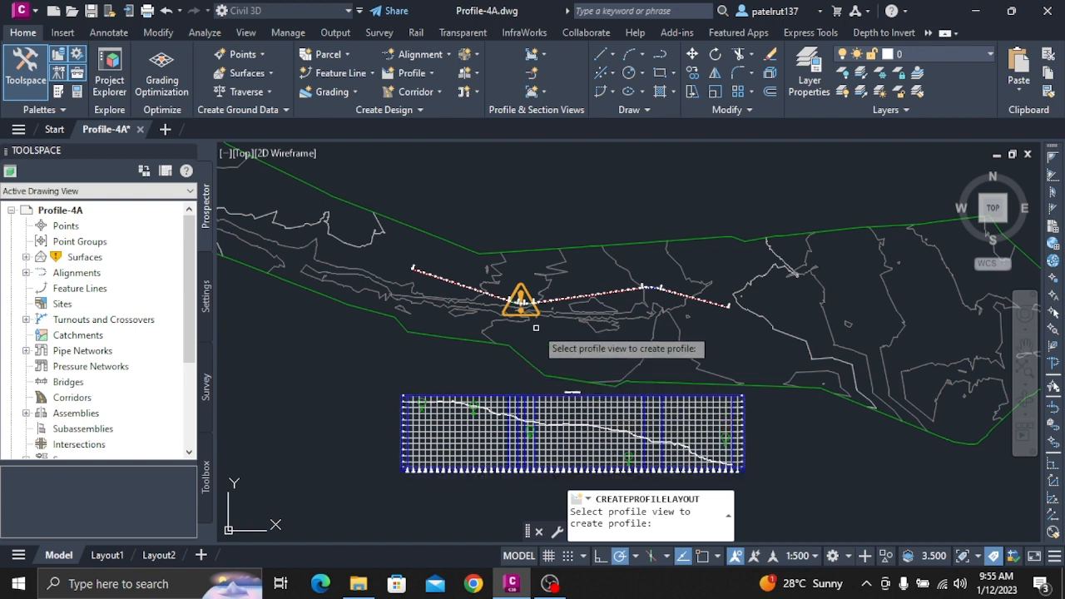
scroll(566, 391, up, 5)
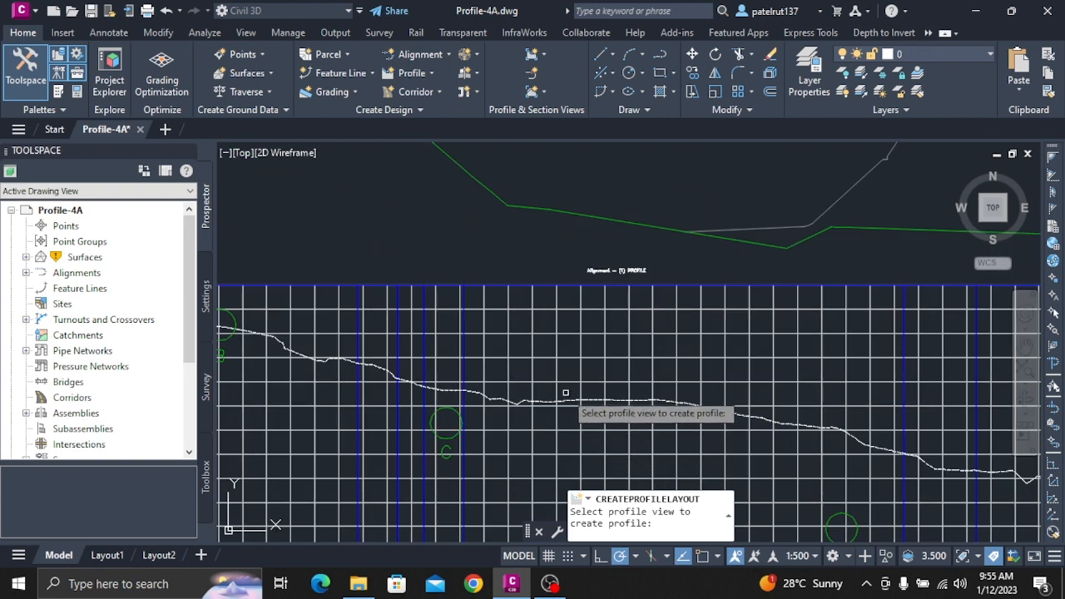
scroll(566, 395, down, 5)
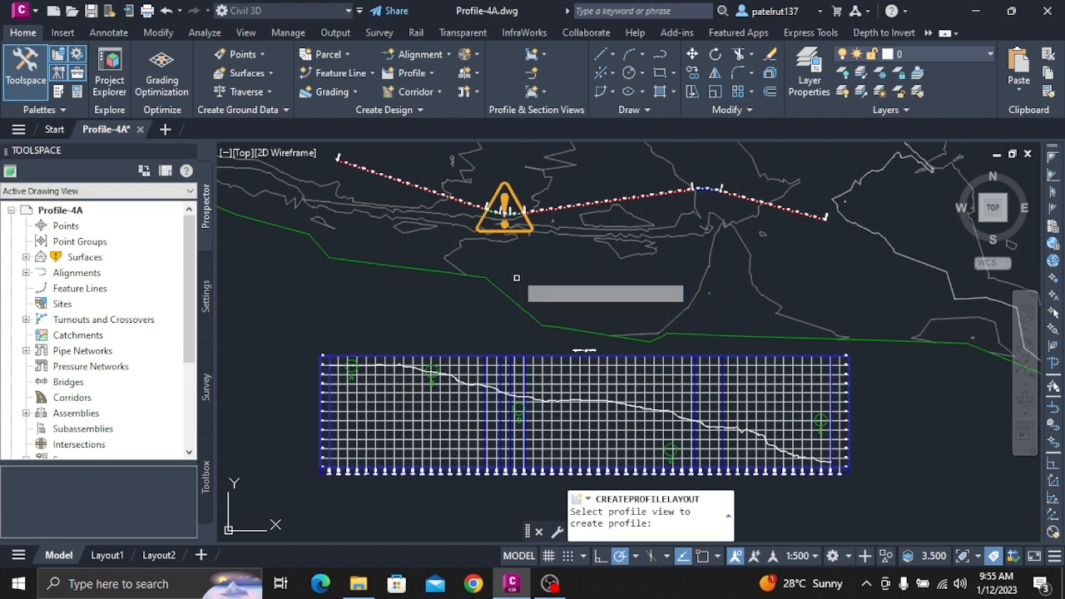
scroll(607, 211, up, 5)
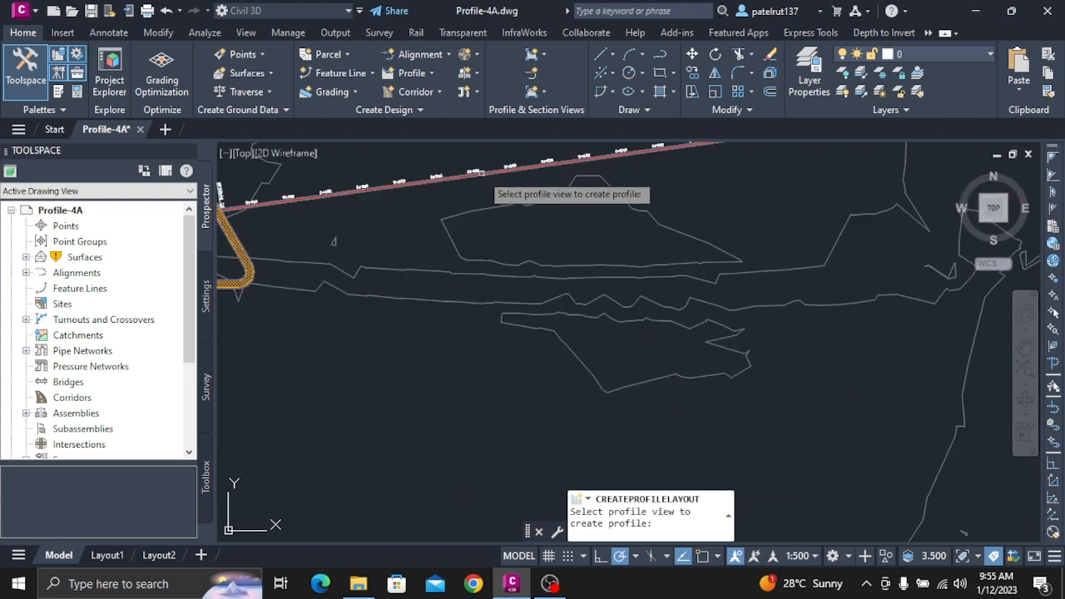
click(485, 172)
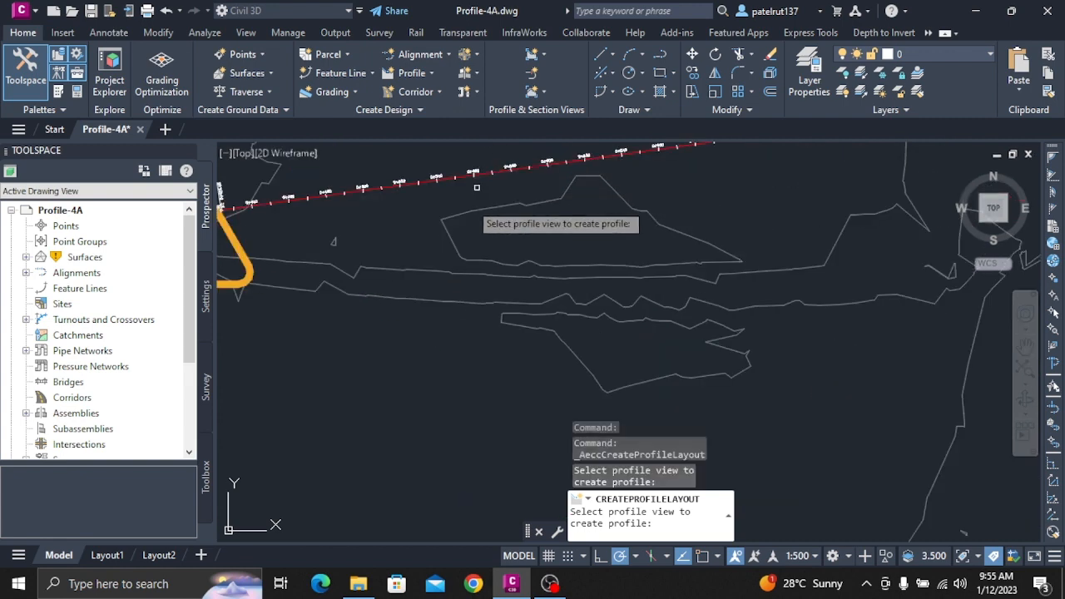
scroll(403, 341, down, 5)
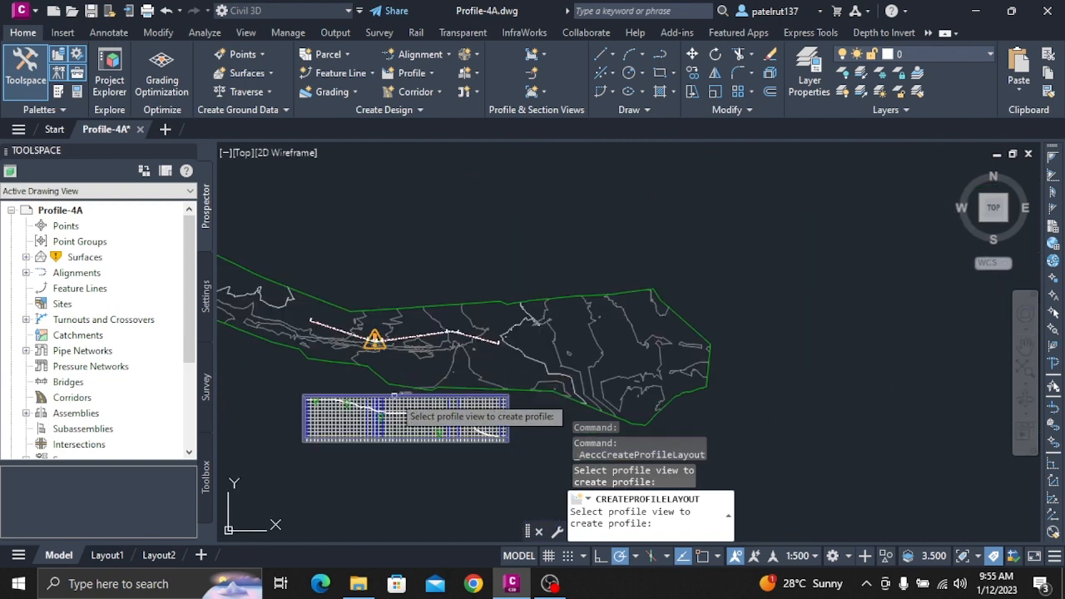
scroll(403, 390, up, 2)
click(412, 367)
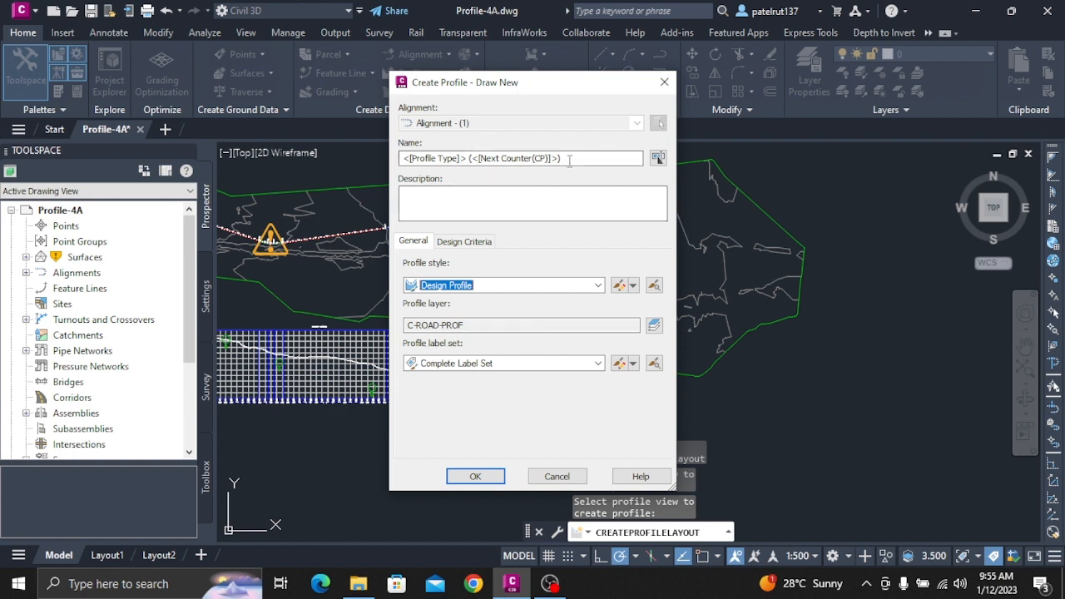
Name the new profile "Main Road" and set its profile label set to <none>
drag(569, 162, 120, 123)
text(Main )
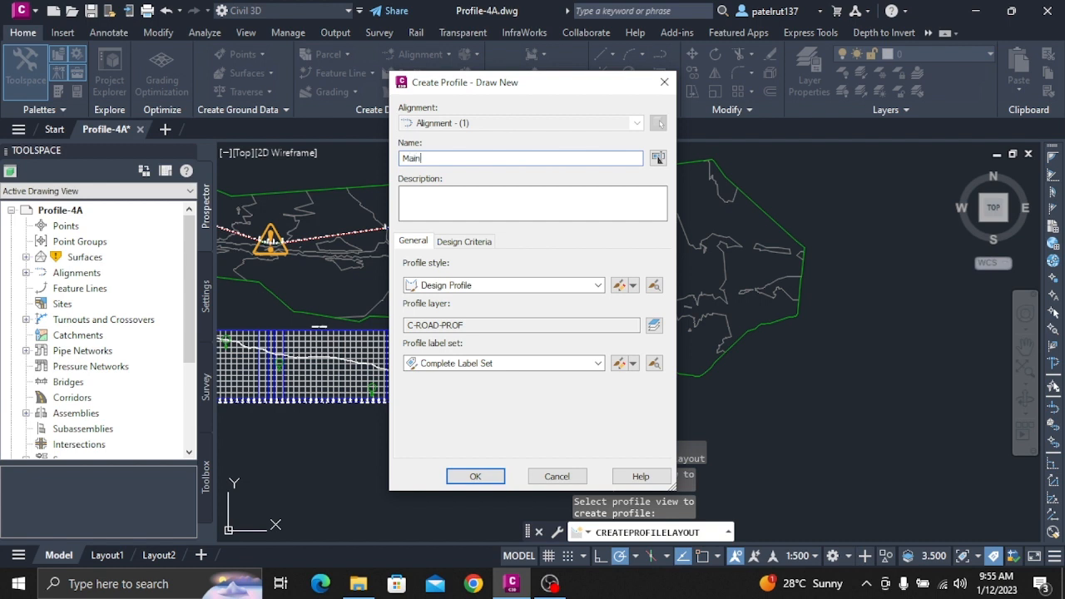
text(Road)
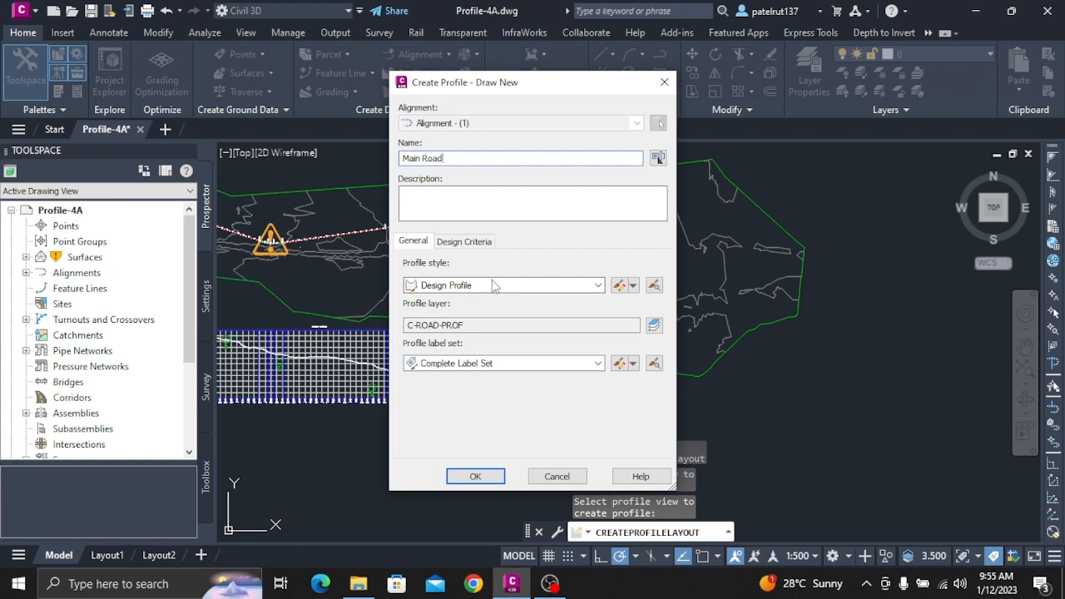
click(499, 366)
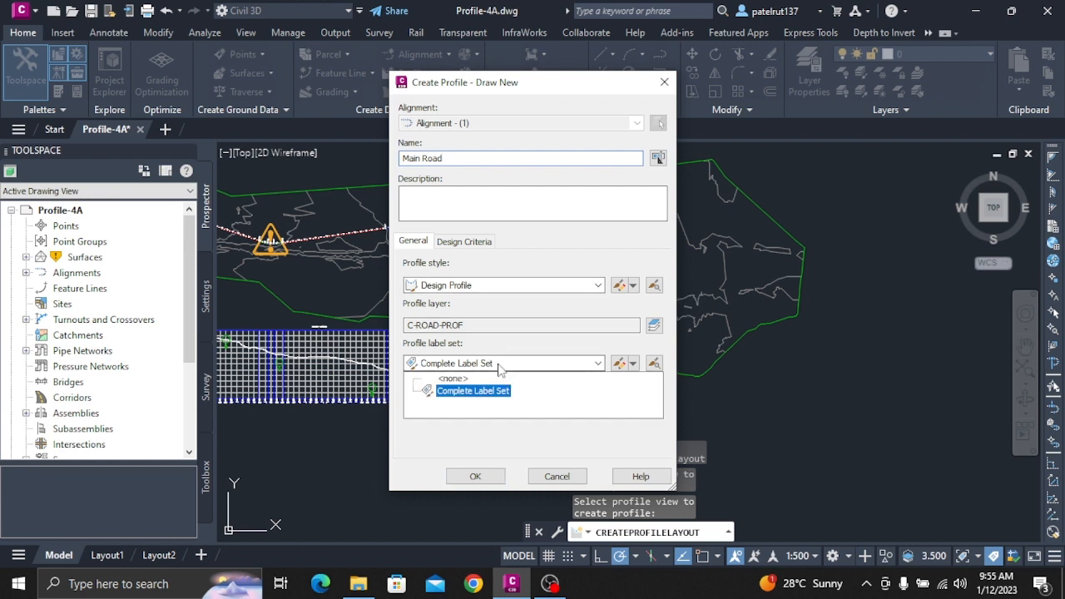
click(456, 379)
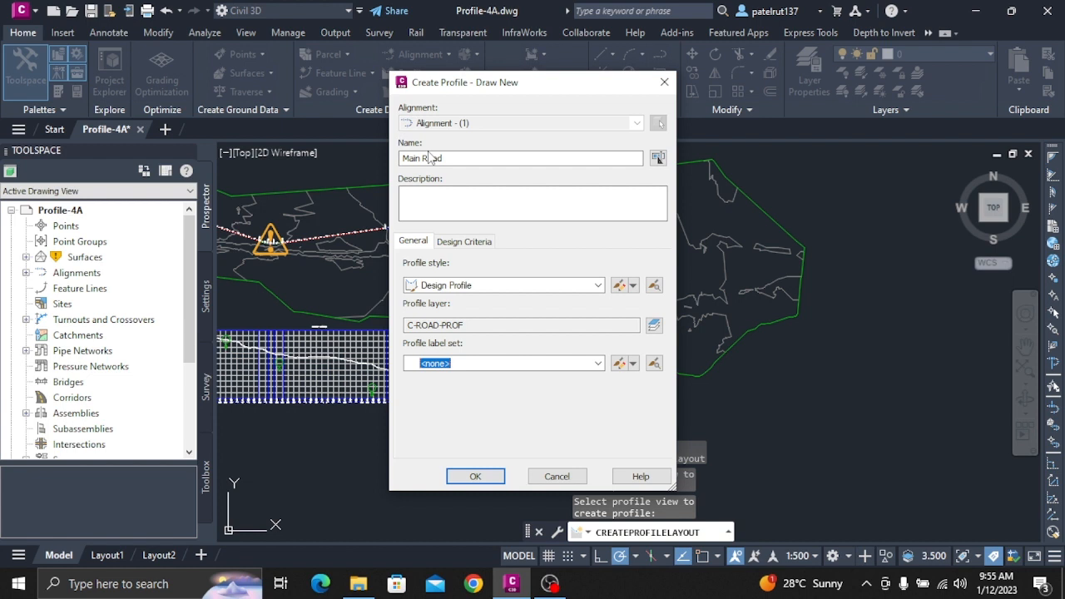
Enable criteria-based design for the profile and look through the available design check set choices
click(480, 243)
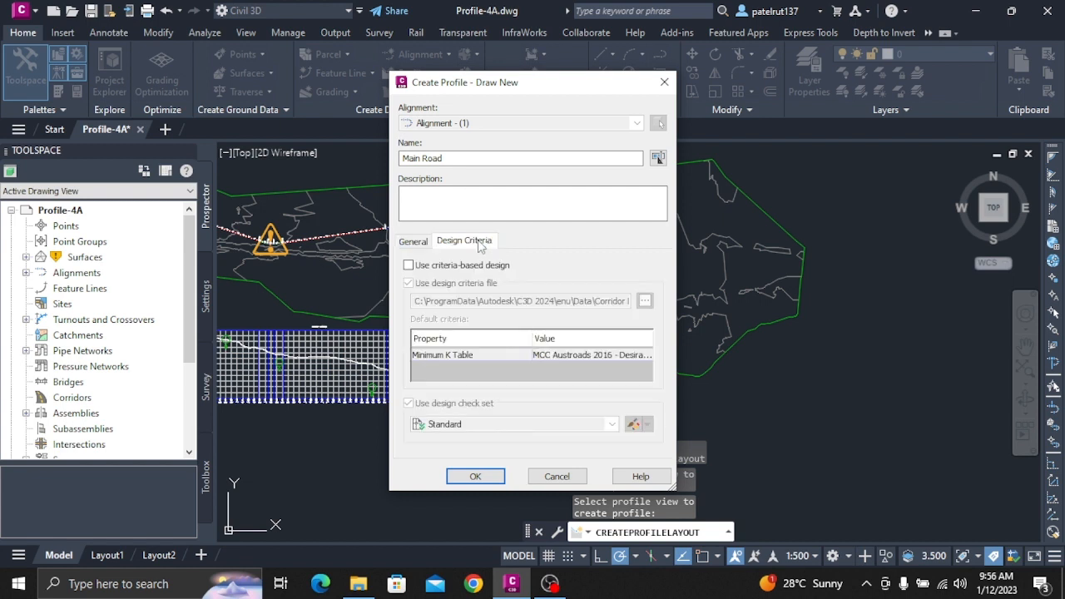
click(419, 270)
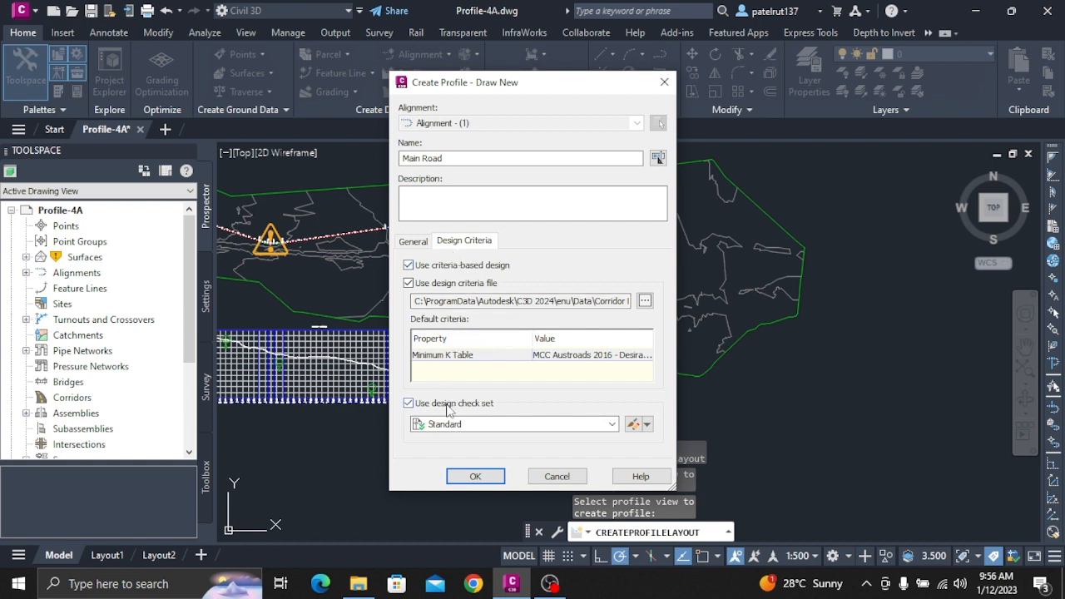
click(509, 425)
click(511, 427)
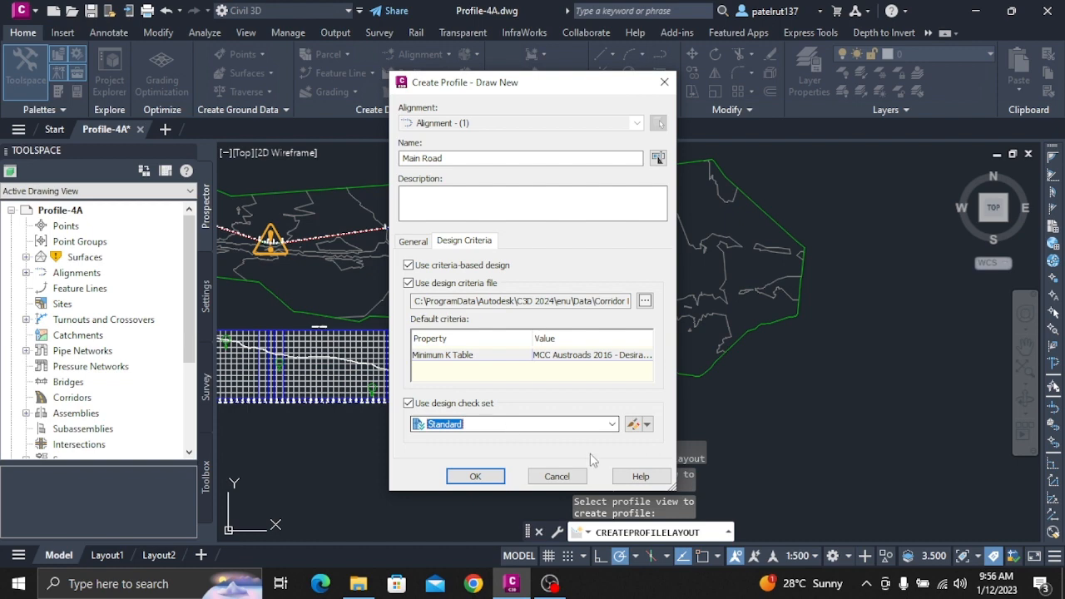
click(648, 425)
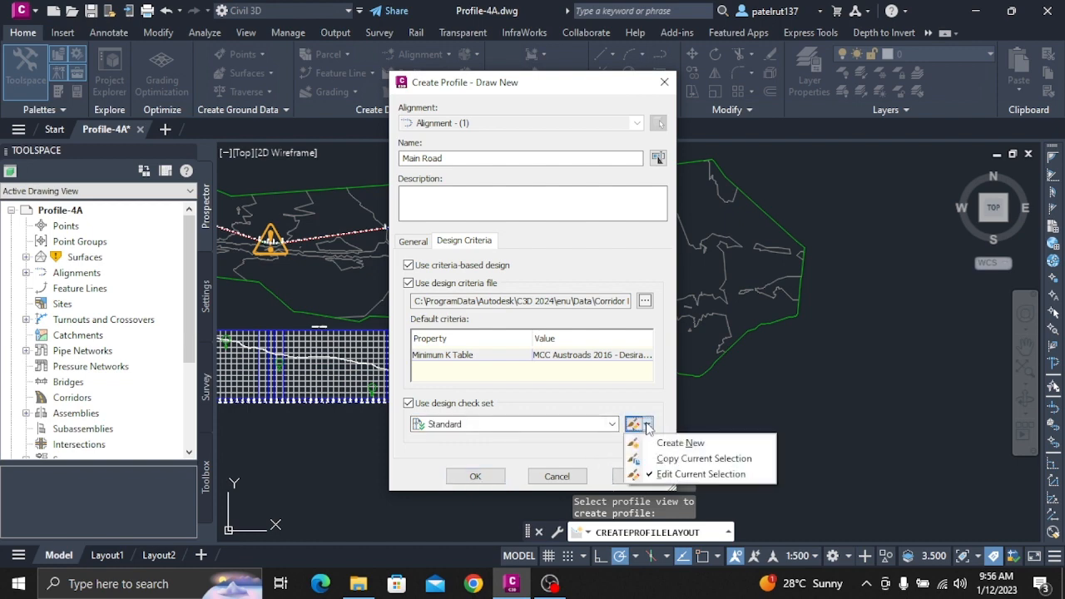
click(647, 425)
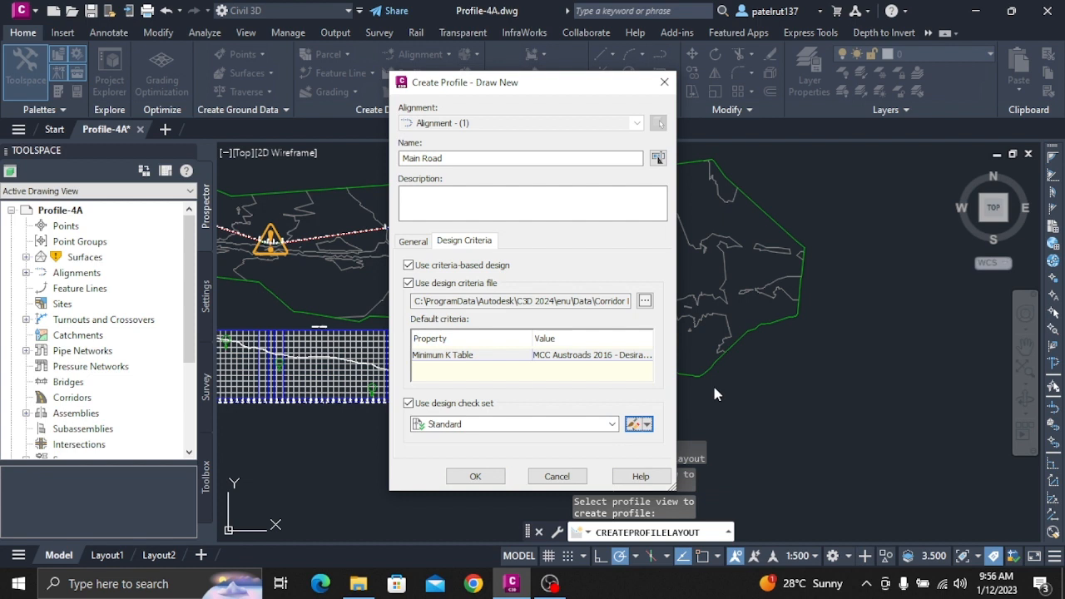
click(562, 424)
click(562, 432)
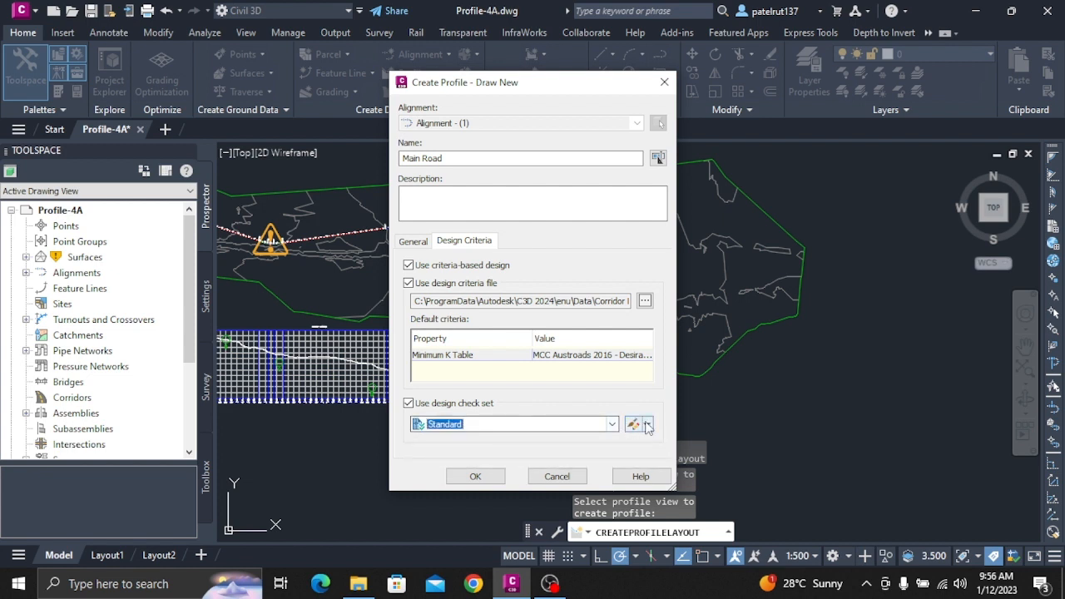
Create a new profile design check set named "Profile Curve Length"
click(648, 424)
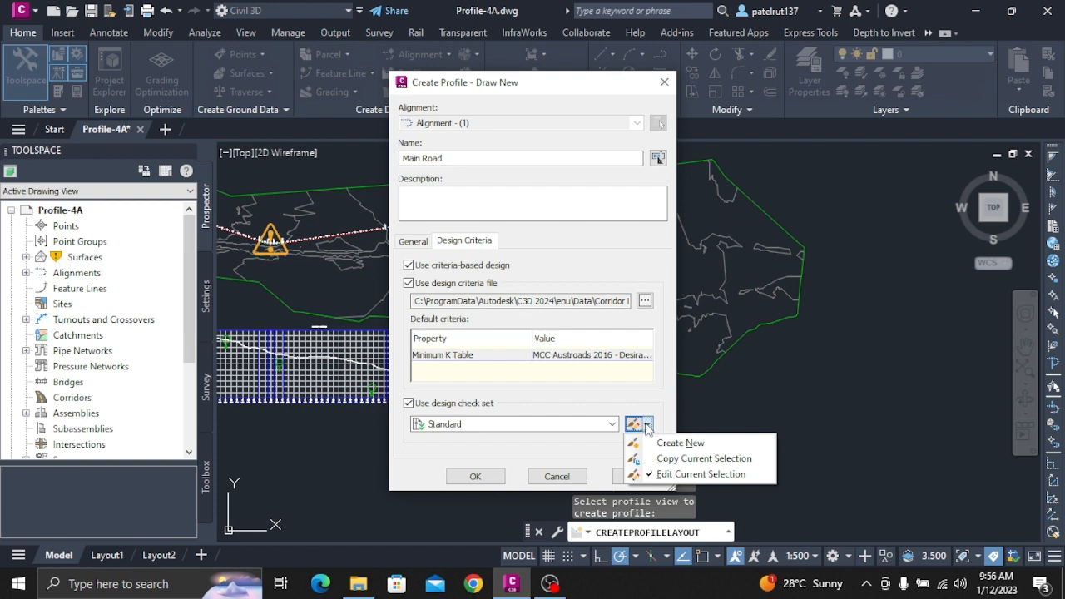
click(648, 442)
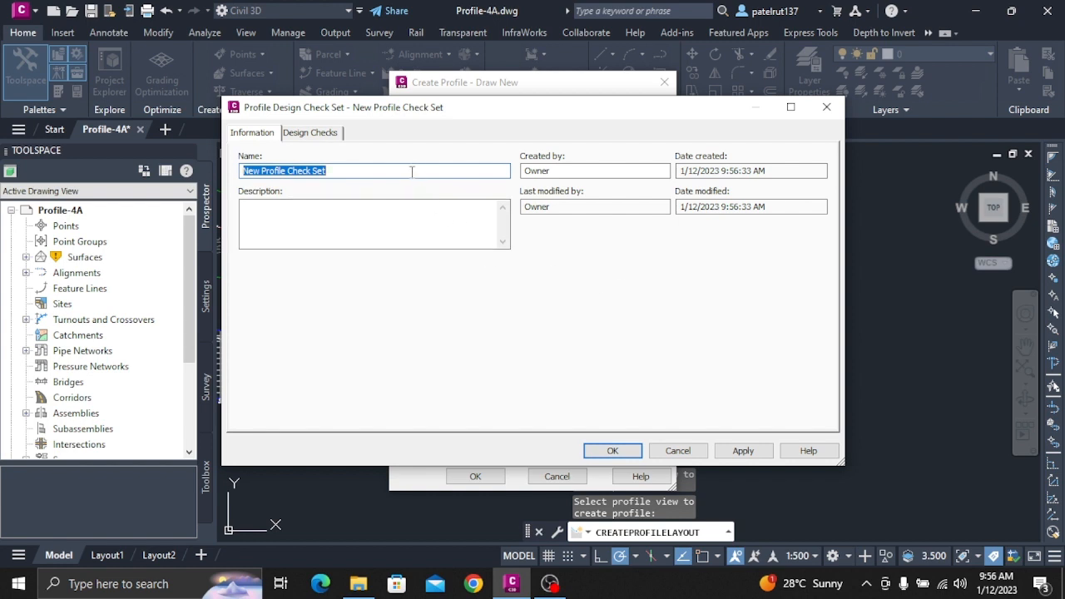
text(Profile )
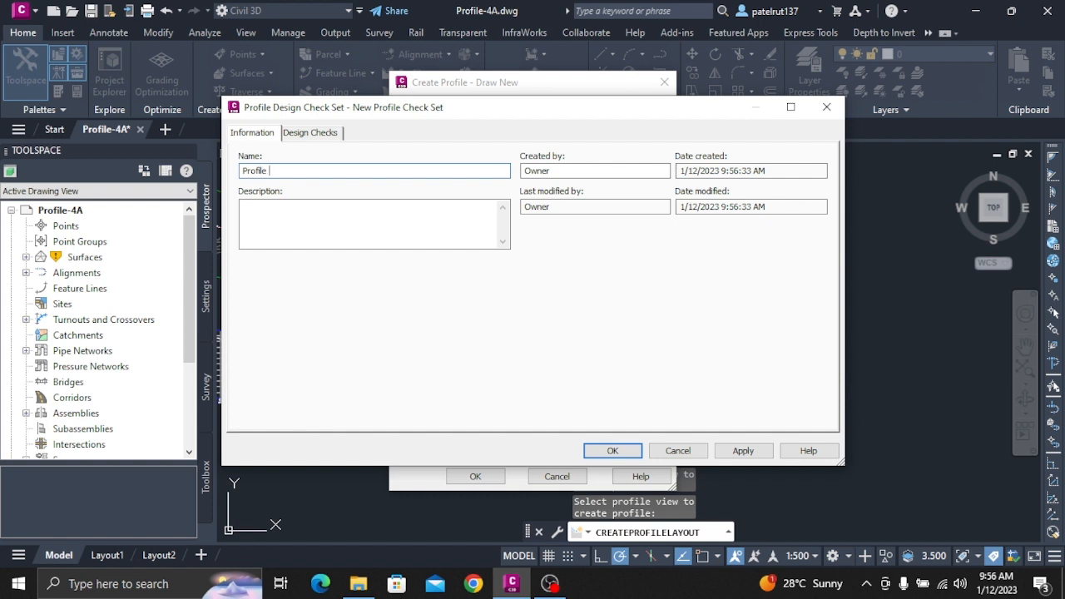
text(Curve Length)
Add the curve design check L>=30 to the check set
click(301, 135)
click(386, 172)
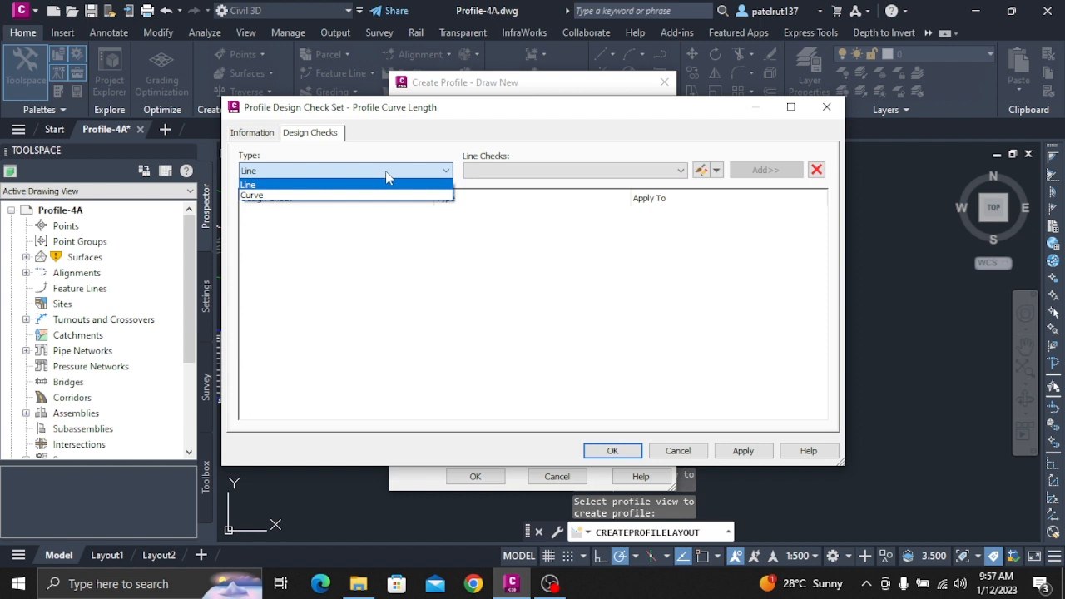
click(347, 195)
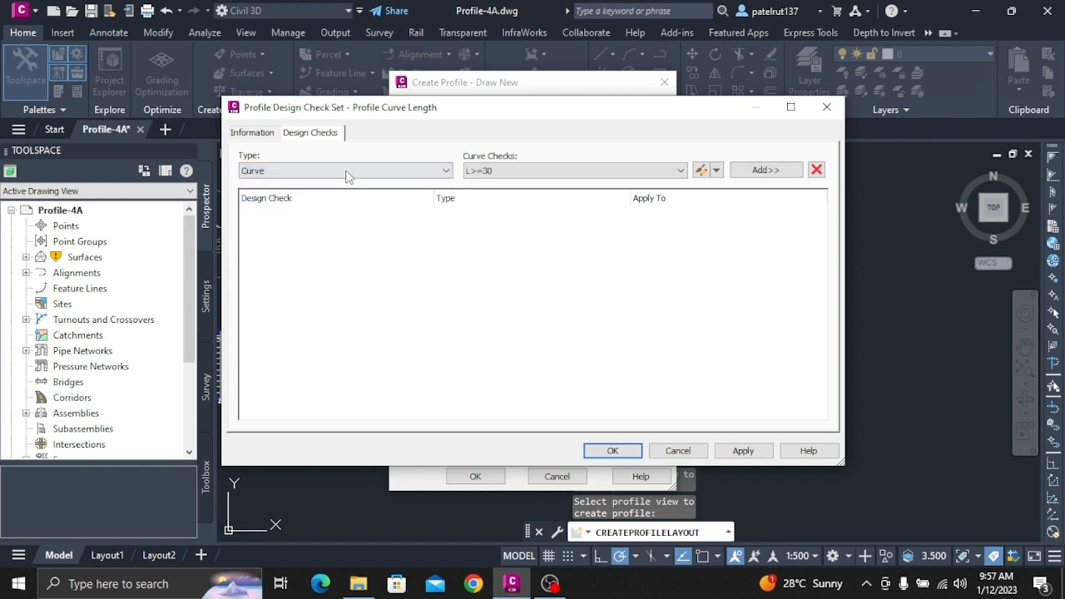
click(527, 171)
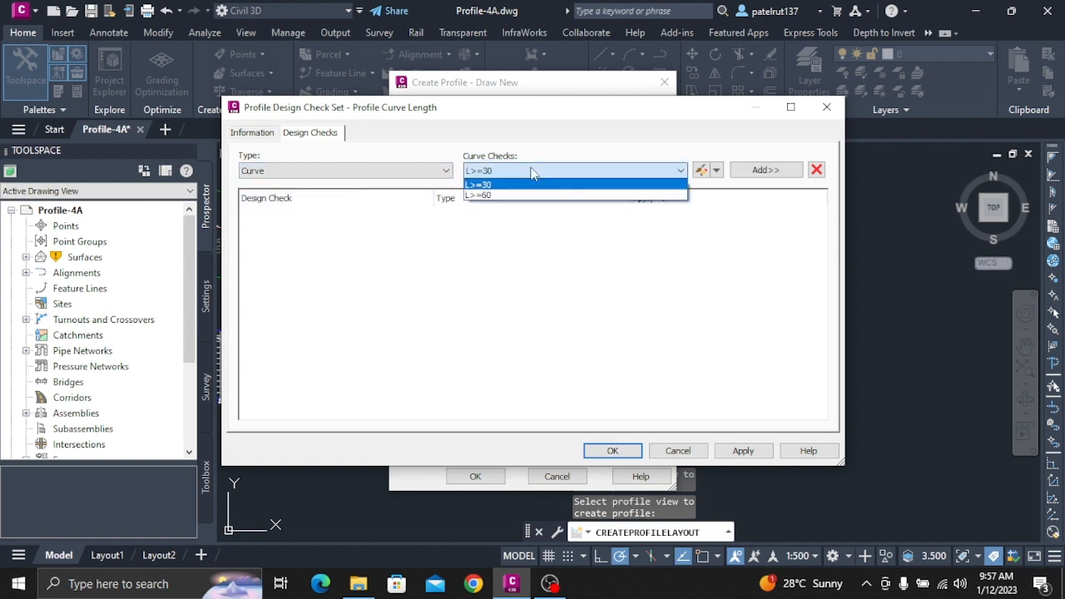
click(533, 172)
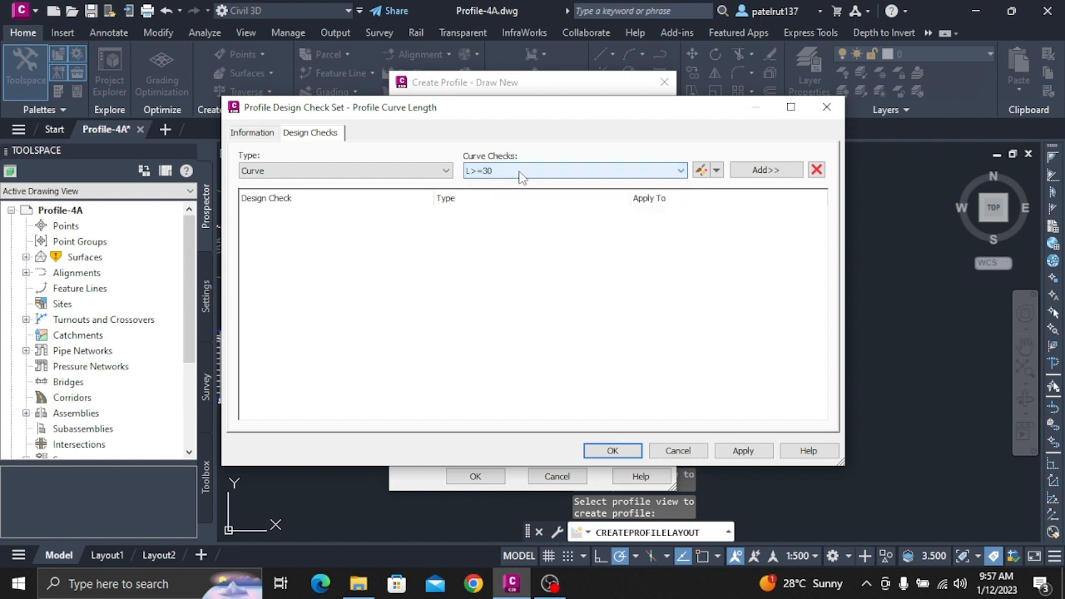
click(743, 173)
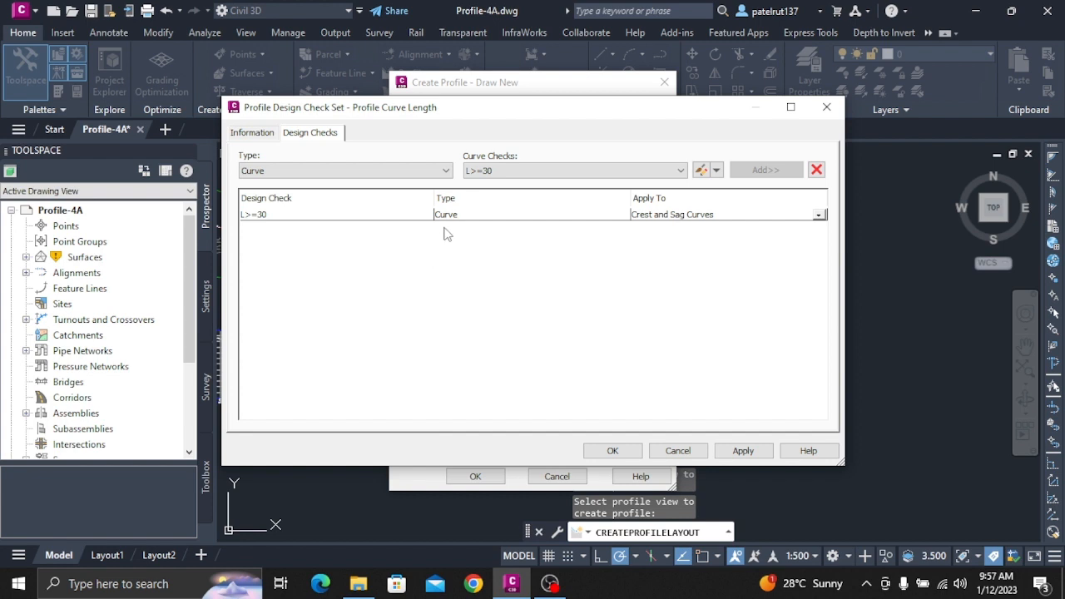
Apply the L>=30 check to Crest Curves Only
click(818, 216)
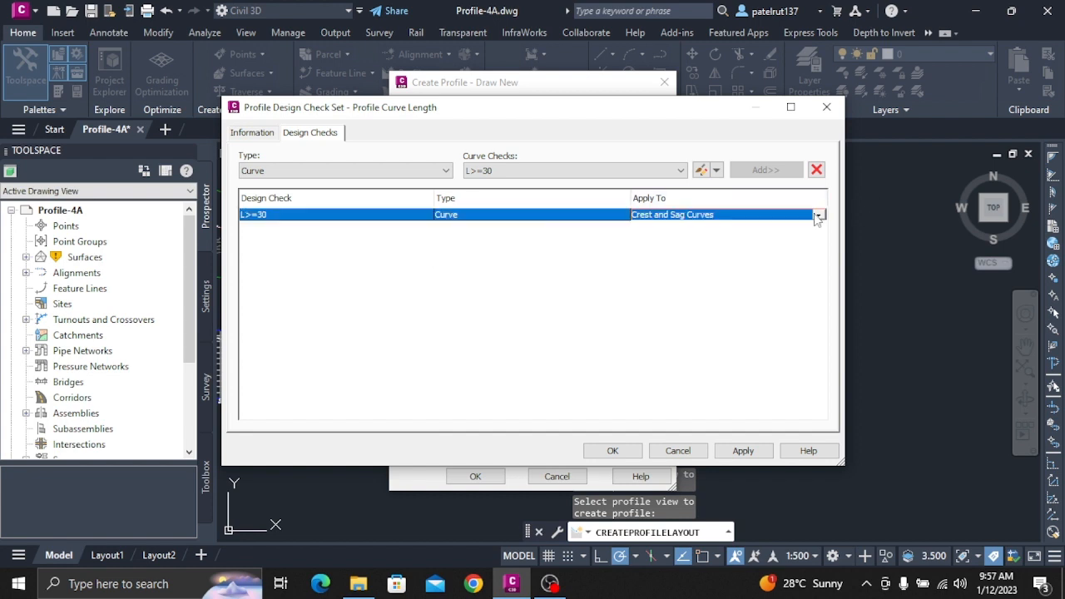
click(818, 216)
click(820, 217)
click(820, 217)
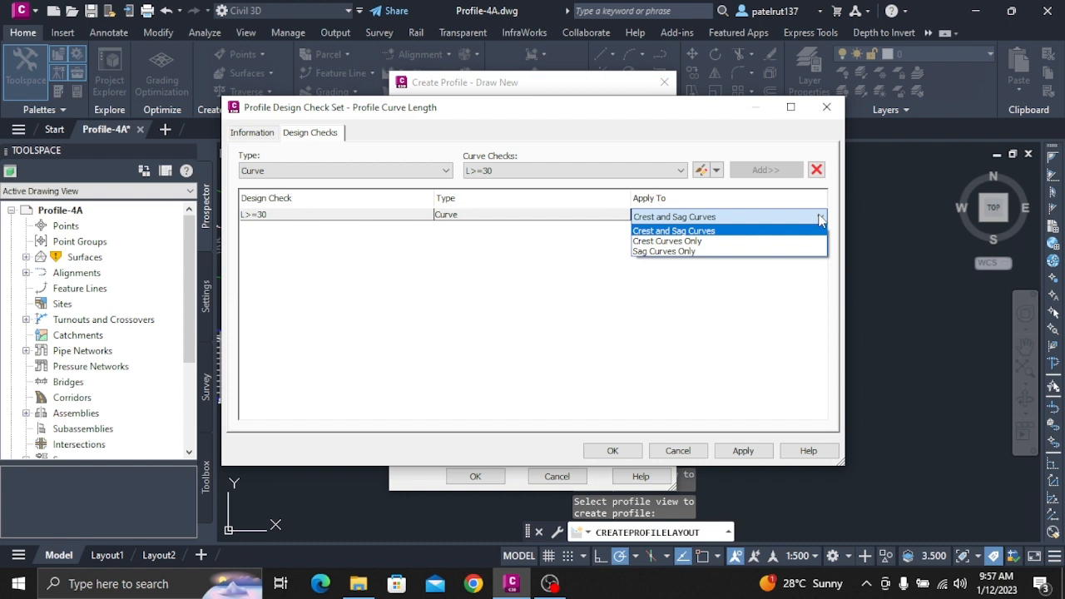
click(734, 241)
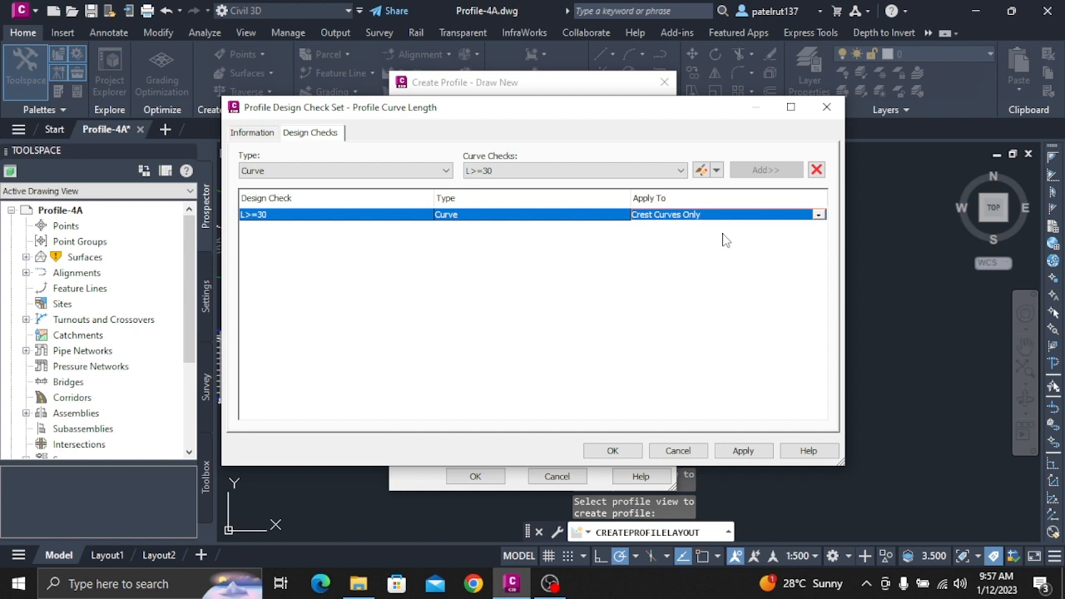
Add the curve design check L>=60 to the check set and apply it to Crest Curves Only
click(564, 171)
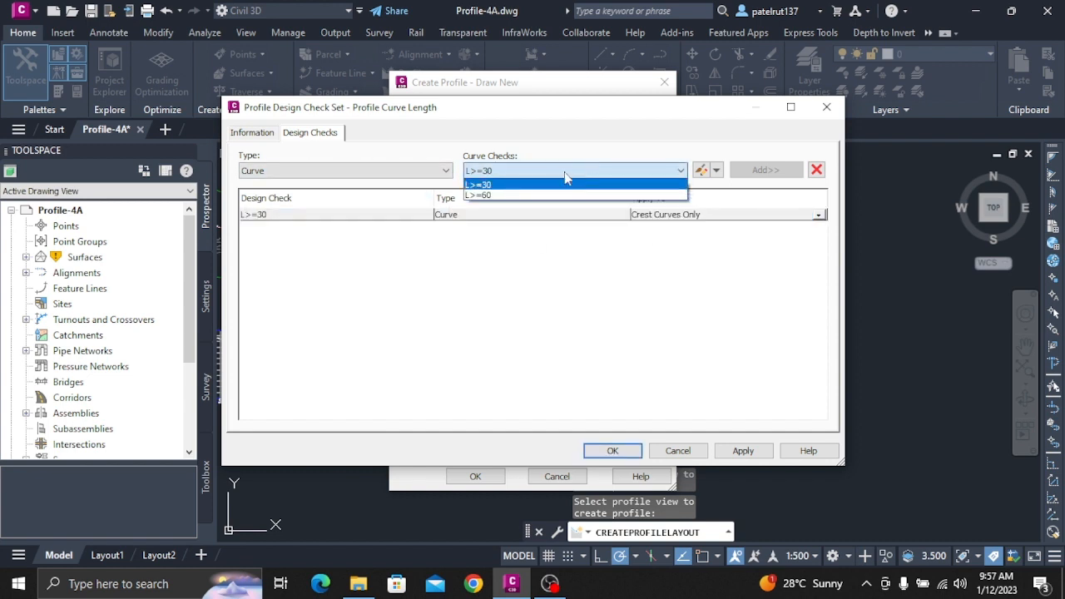
click(499, 196)
click(765, 170)
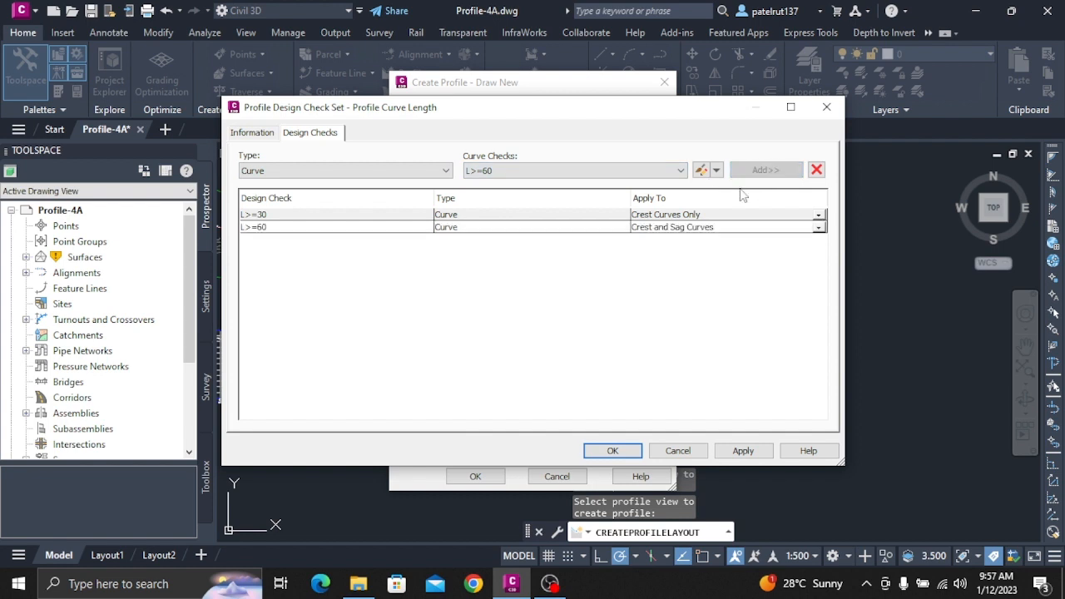
click(813, 229)
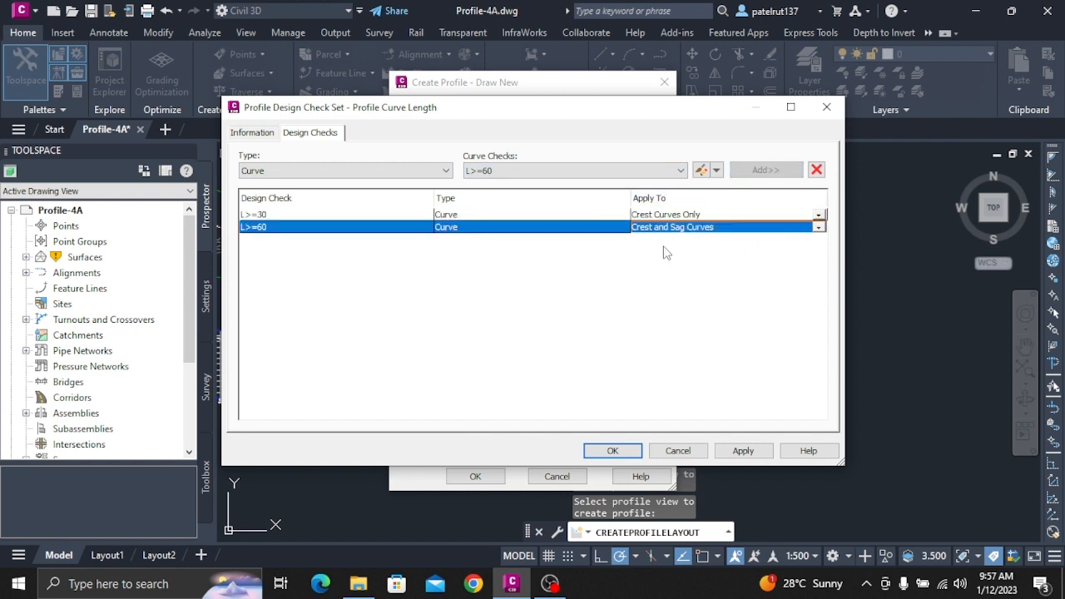
click(821, 228)
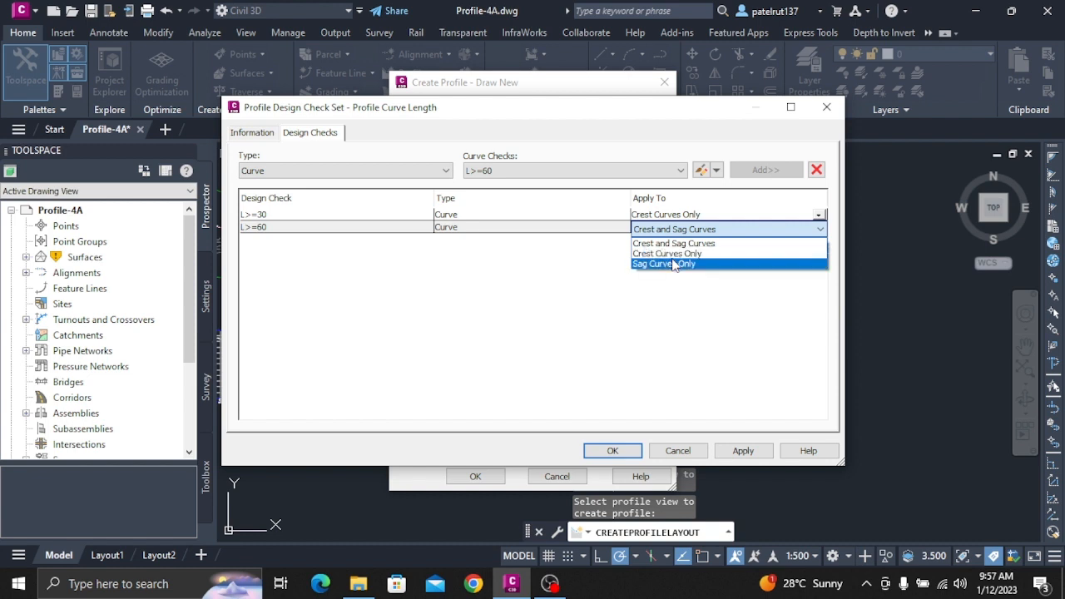
click(684, 253)
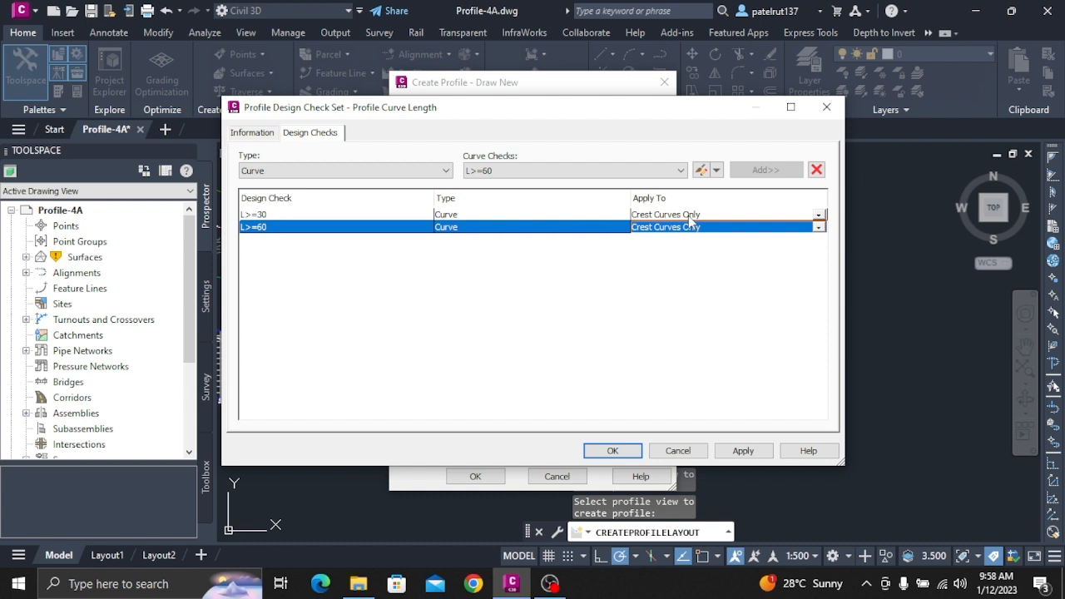
Switch the L>=60 check to a different curve type and create the Main Road profile with the Profile Curve Length check set
click(819, 227)
click(688, 264)
click(611, 450)
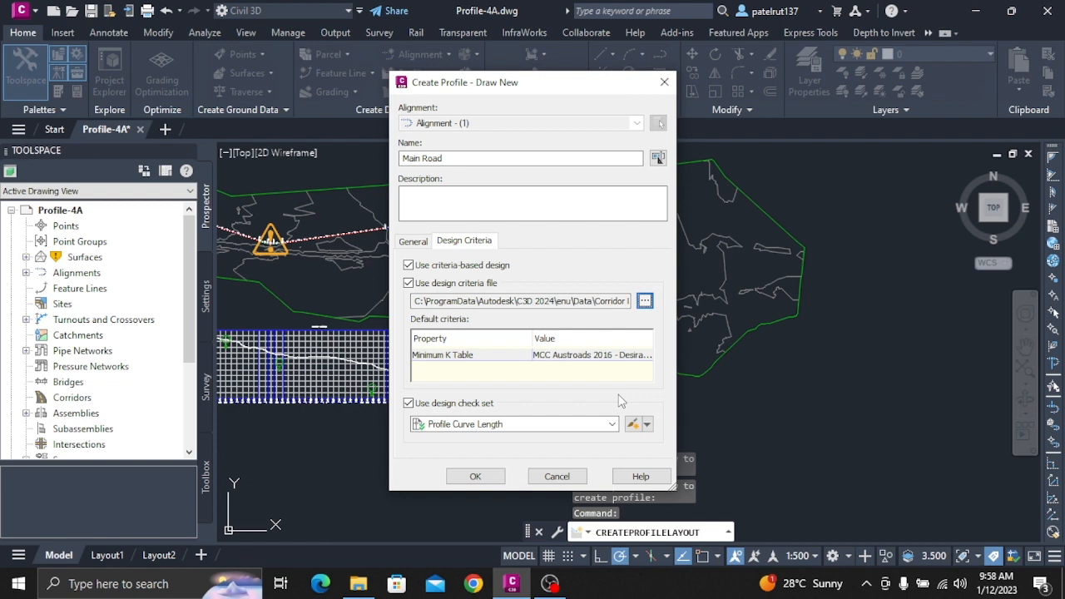
click(489, 477)
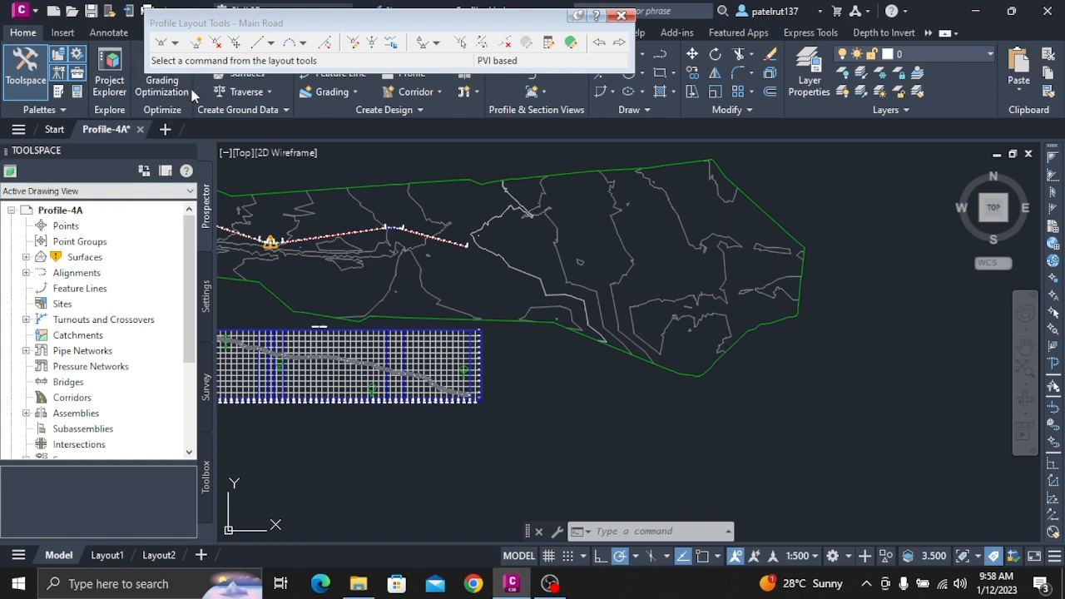
Start Draw Tangents With Curves and place the first tangent from the centre of circle A to the centre of circle B
click(303, 43)
click(516, 21)
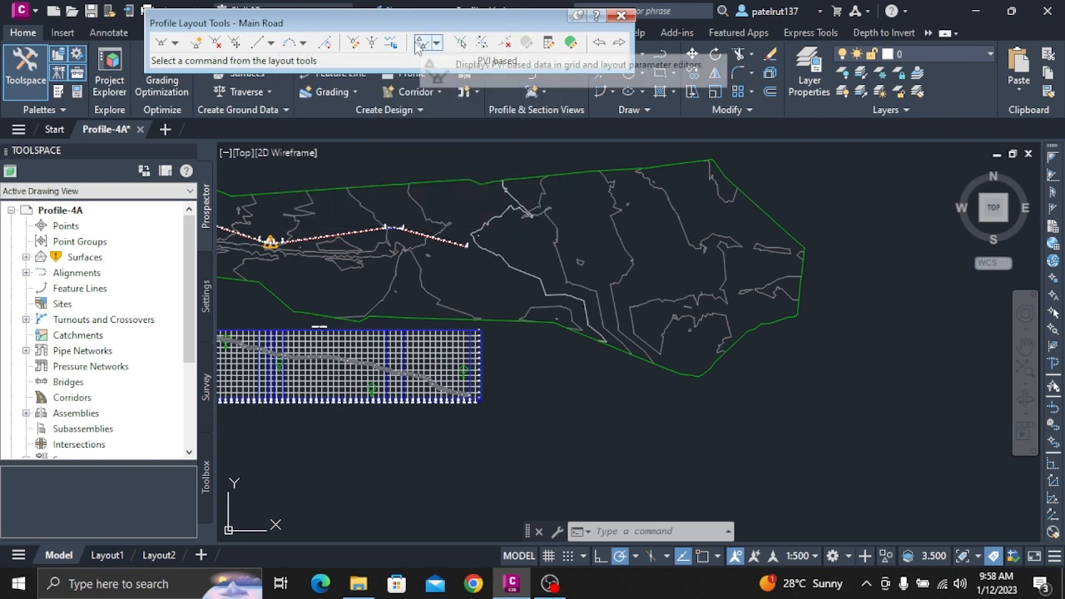
click(175, 43)
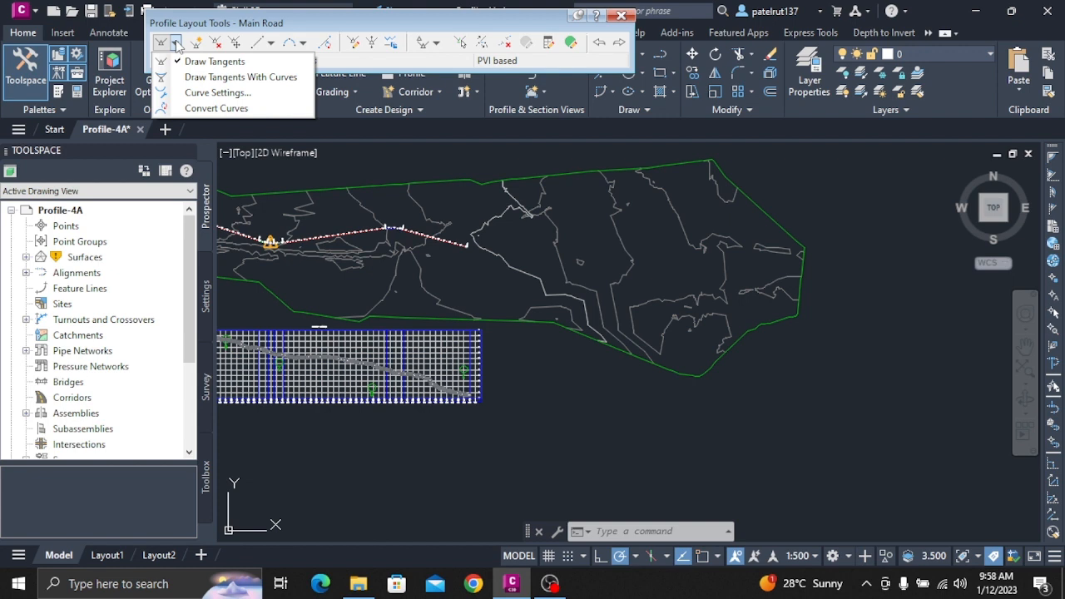
click(182, 77)
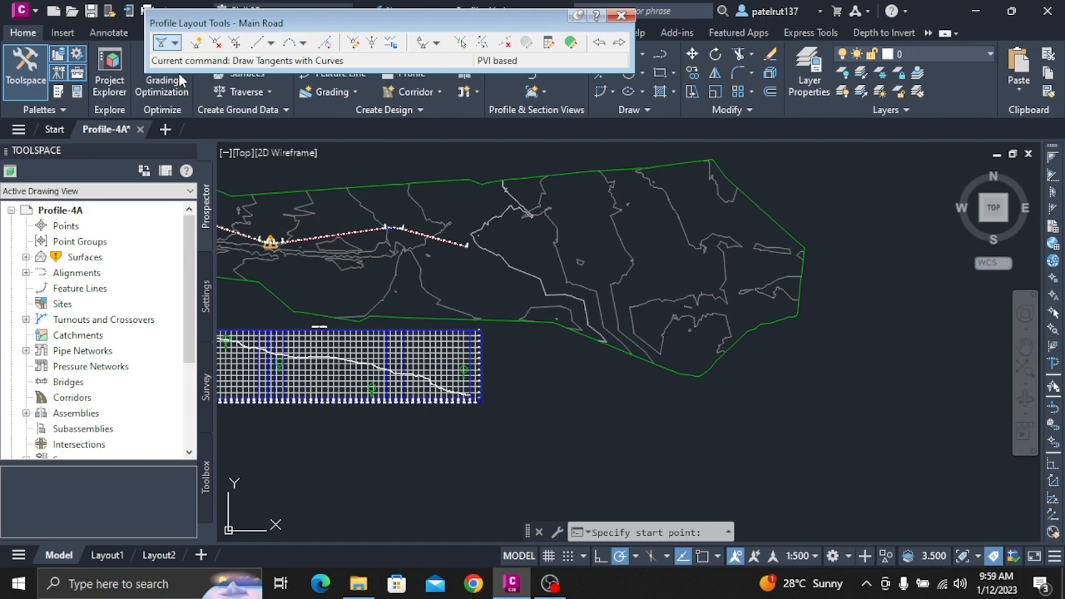
scroll(188, 356, down, 2)
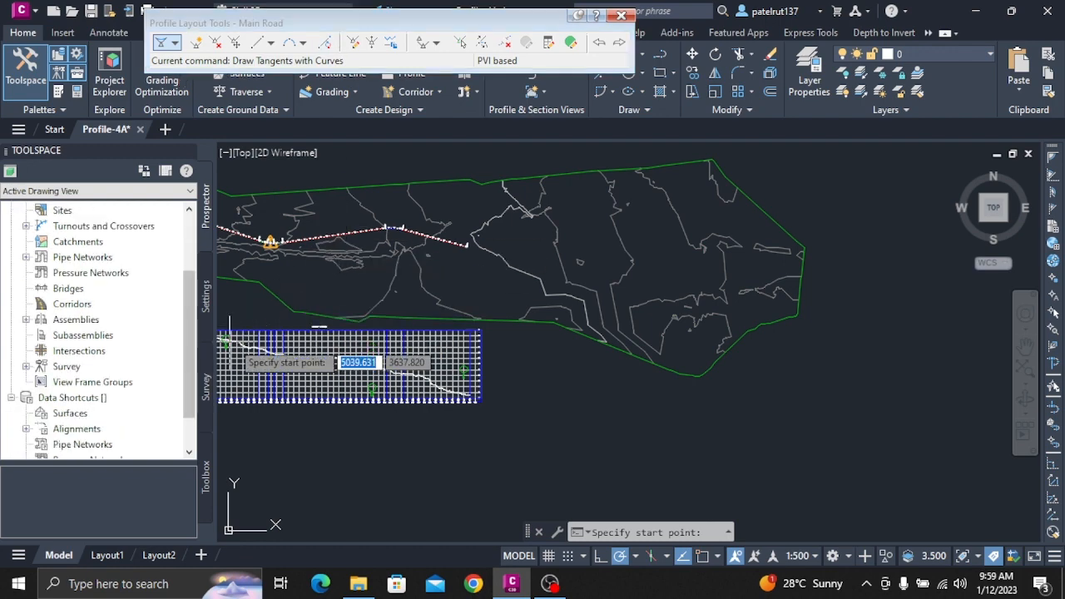
scroll(239, 357, down, 5)
scroll(240, 358, up, 3)
scroll(233, 362, down, 5)
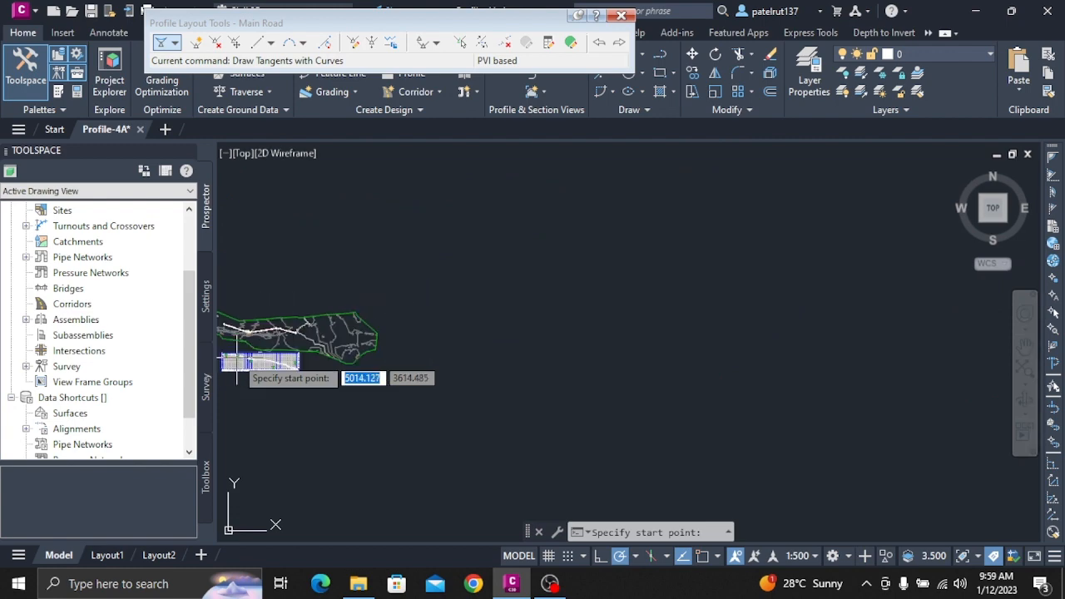
scroll(219, 359, up, 5)
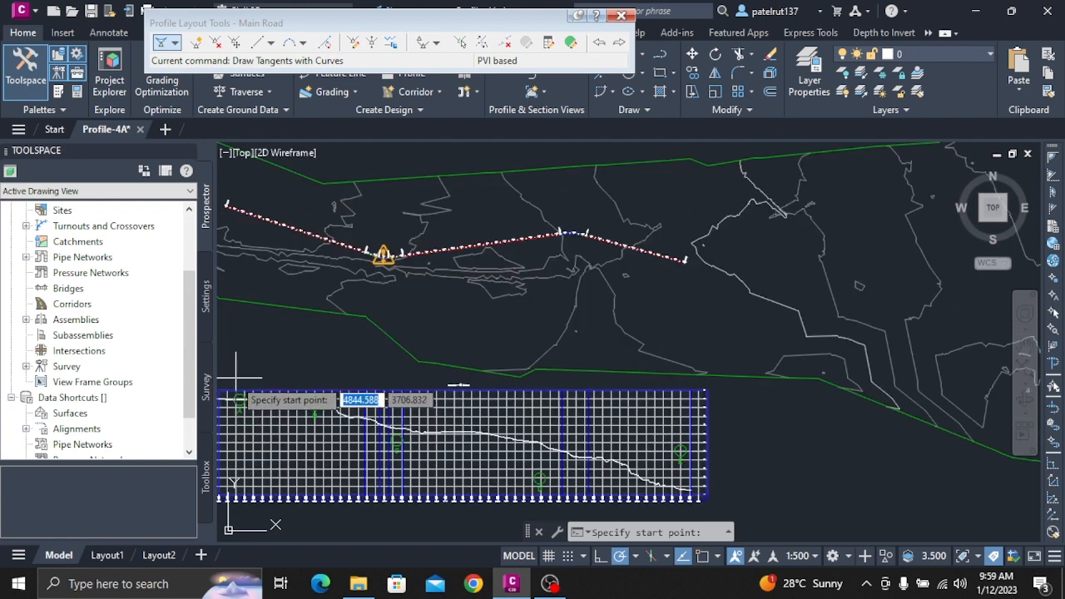
scroll(232, 416, up, 3)
scroll(234, 421, up, 3)
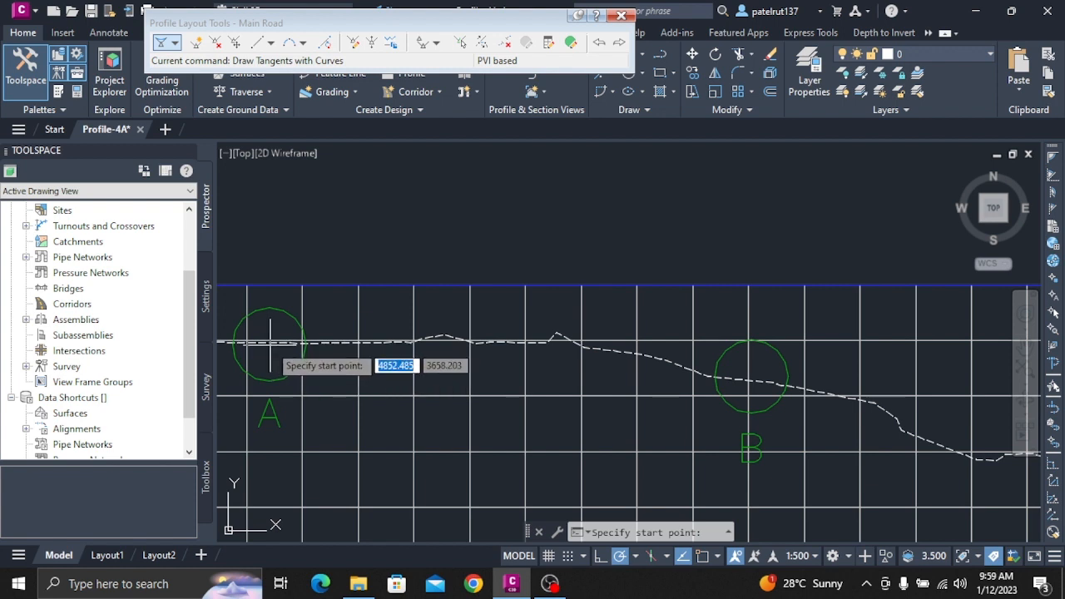
scroll(245, 353, down, 5)
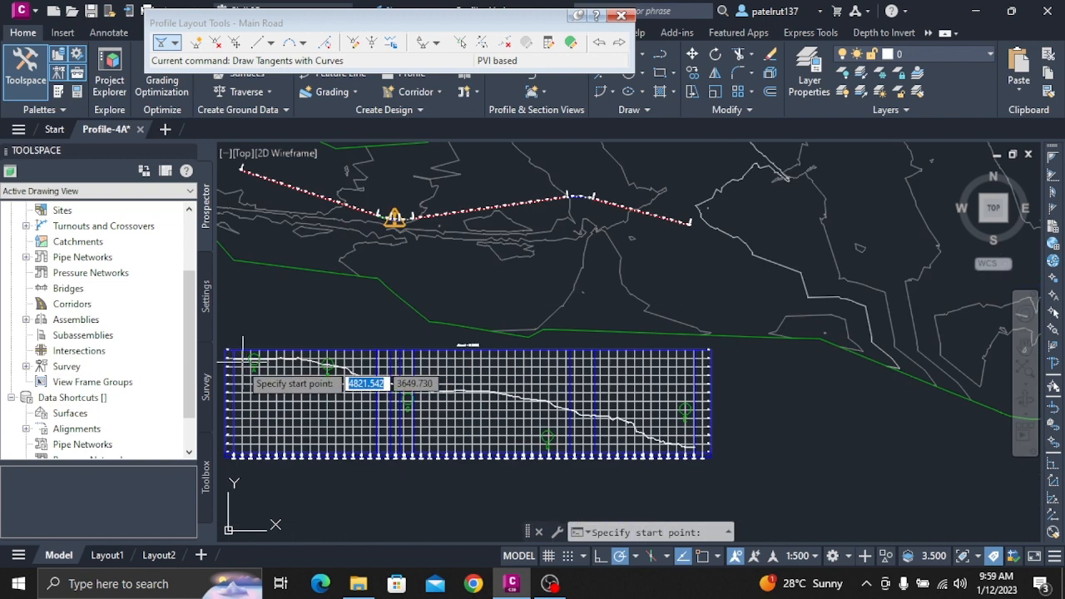
scroll(243, 358, up, 5)
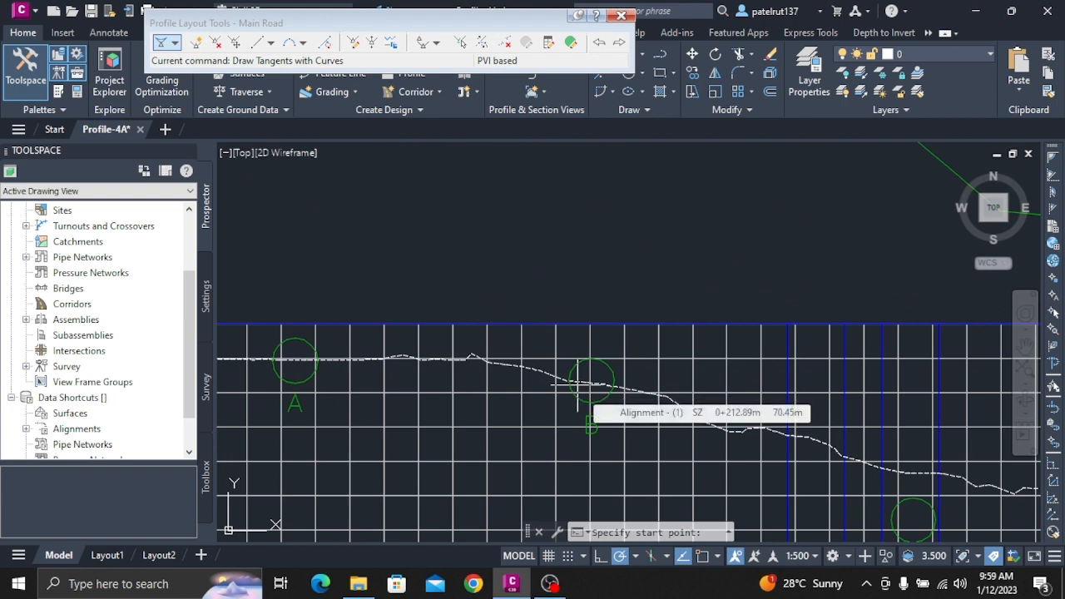
click(293, 360)
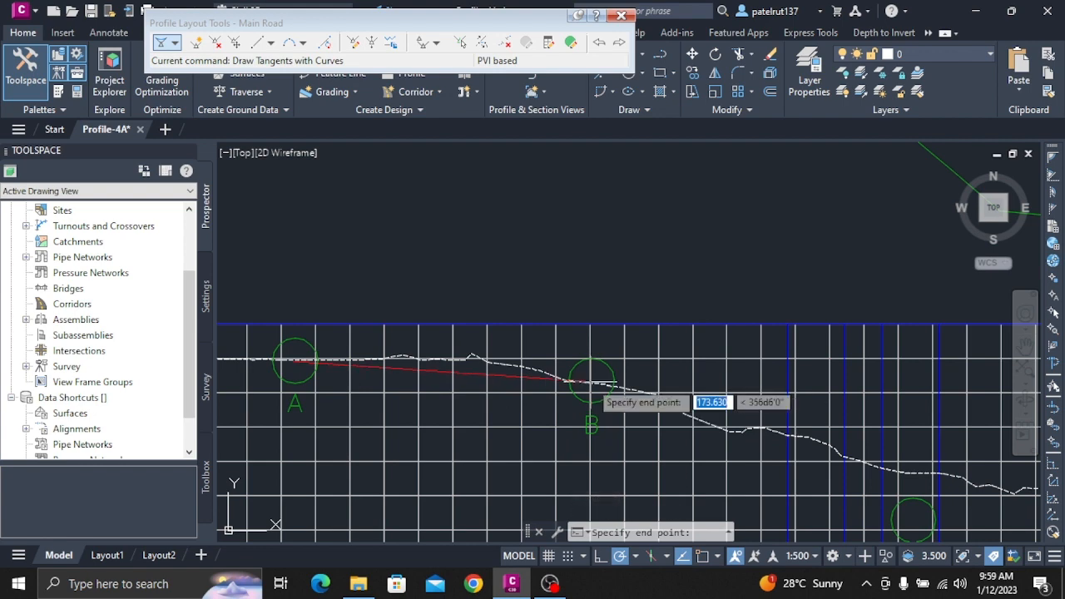
click(587, 383)
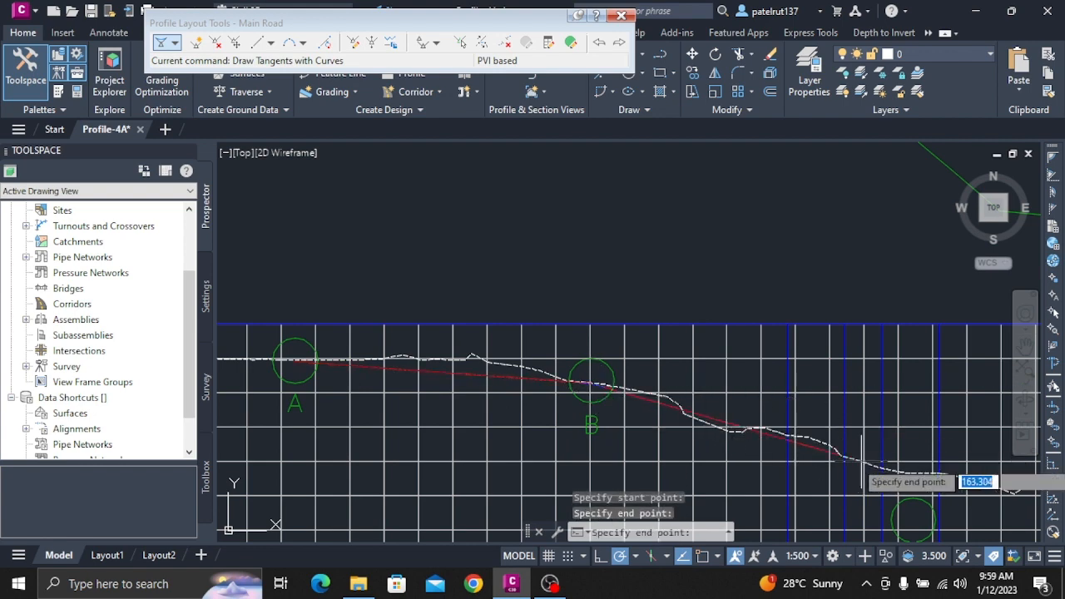
Extend the layout profile with a tangent from circle B to the centre of circle C
scroll(841, 468, down, 3)
scroll(882, 486, up, 2)
scroll(920, 496, up, 2)
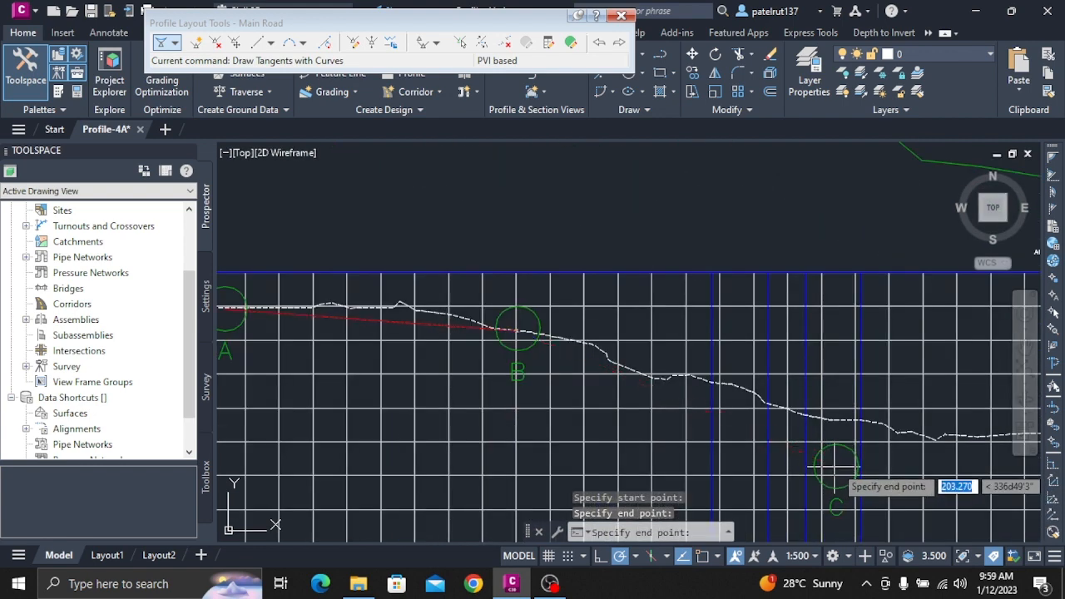
click(836, 470)
Continue the layout profile with a tangent from circle C to the centre of circle D
scroll(1011, 487, down, 5)
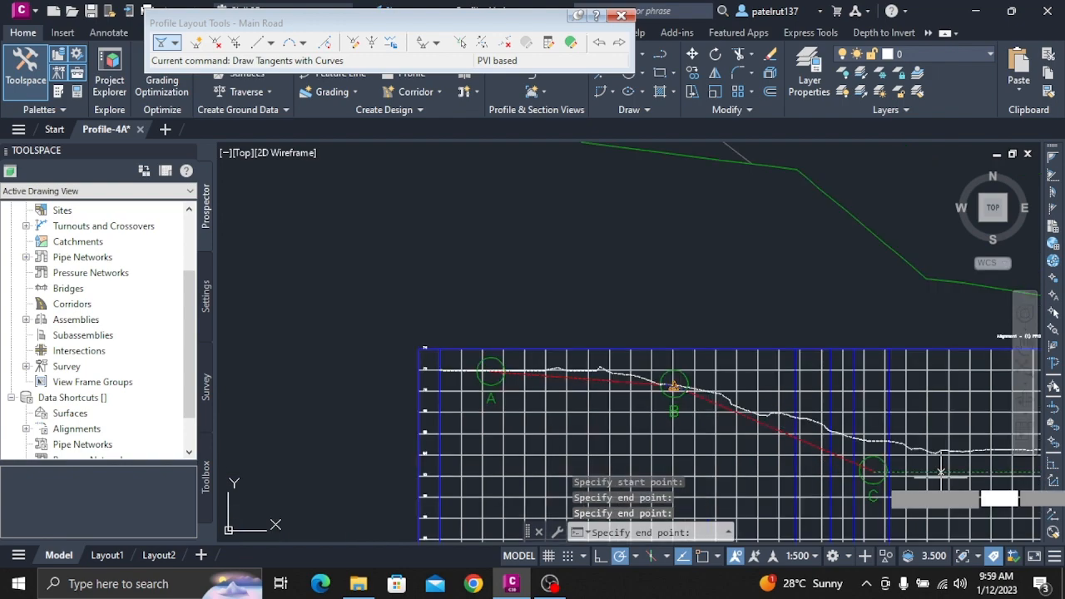
scroll(1022, 490, up, 6)
scroll(1022, 490, down, 7)
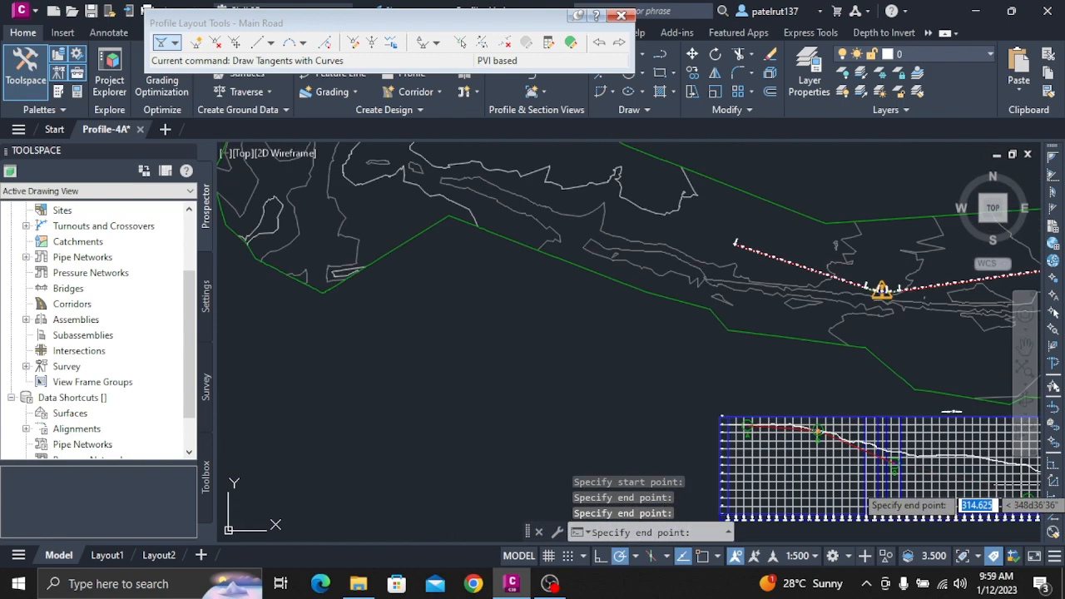
scroll(1022, 491, up, 5)
scroll(998, 497, up, 5)
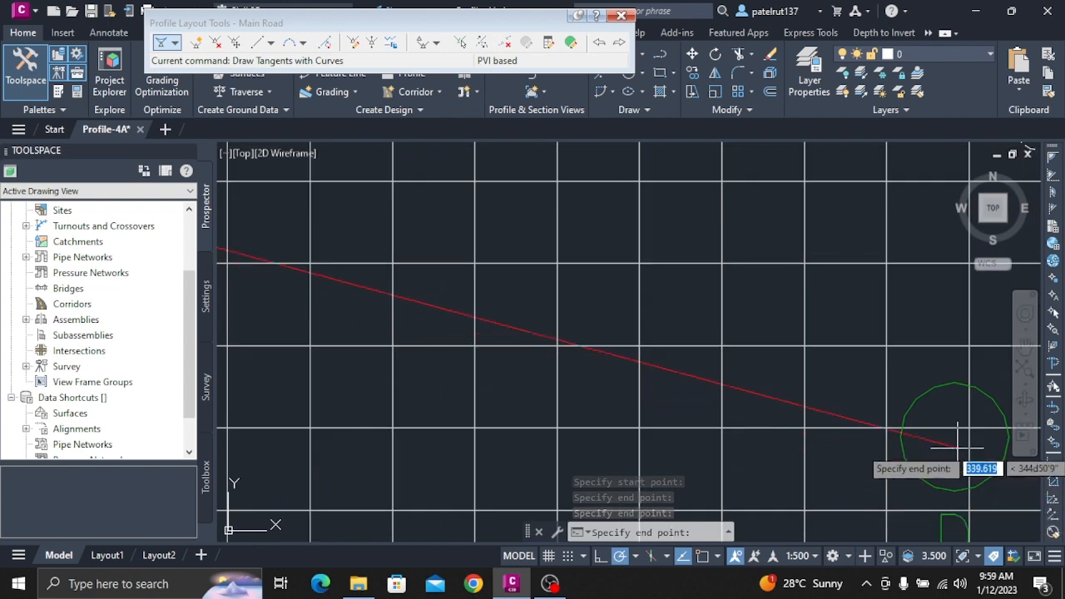
click(954, 439)
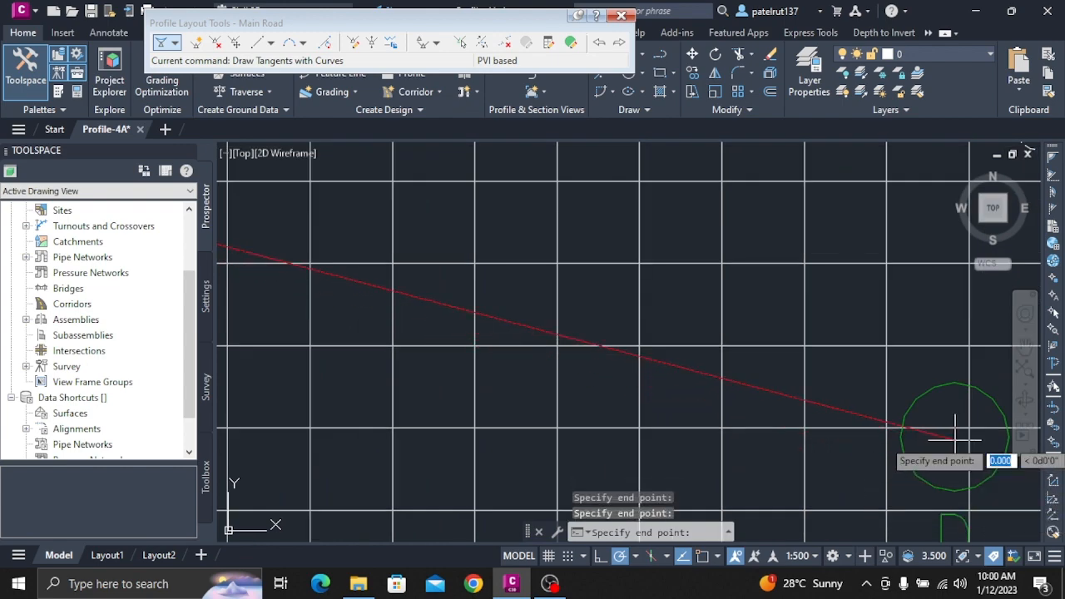
Place the last tangent from circle D to the centre of circle E and finish drawing the layout profile
scroll(958, 437, down, 3)
scroll(963, 452, down, 6)
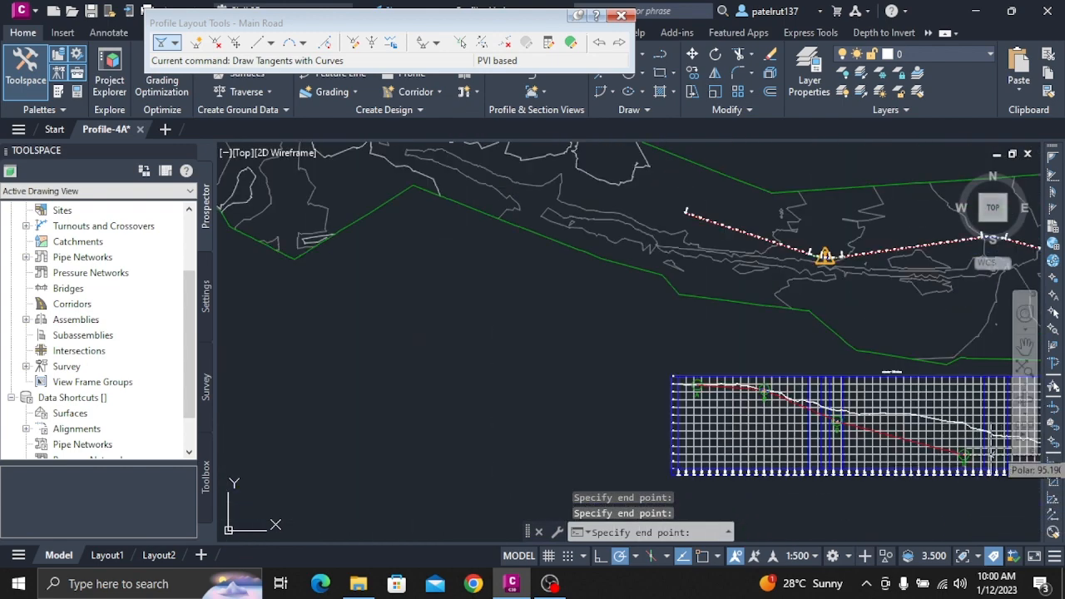
scroll(1002, 450, down, 2)
scroll(1007, 449, up, 5)
scroll(1003, 451, down, 7)
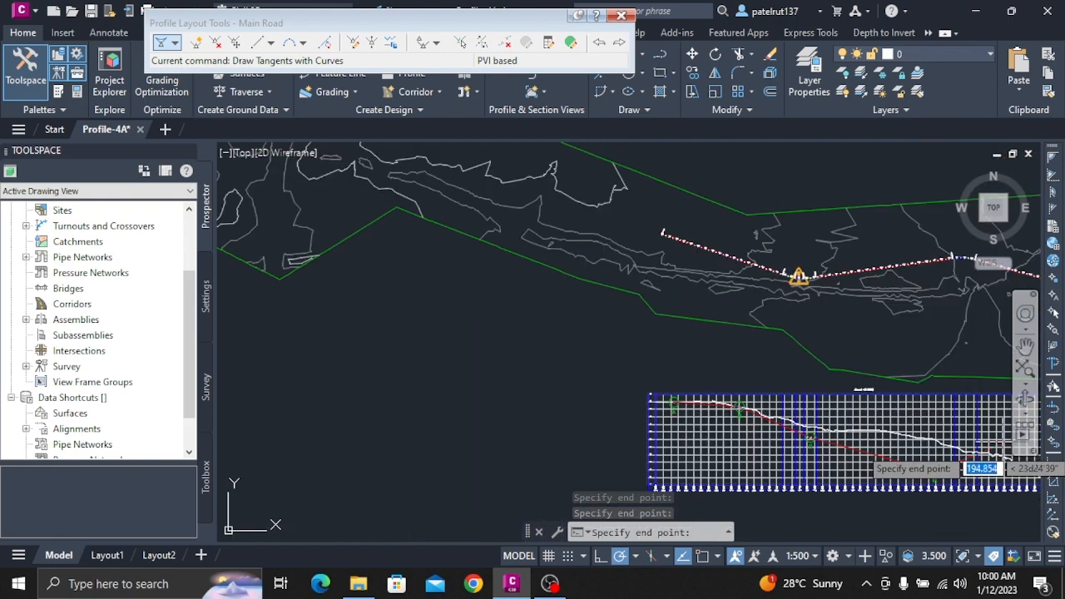
scroll(1002, 452, up, 7)
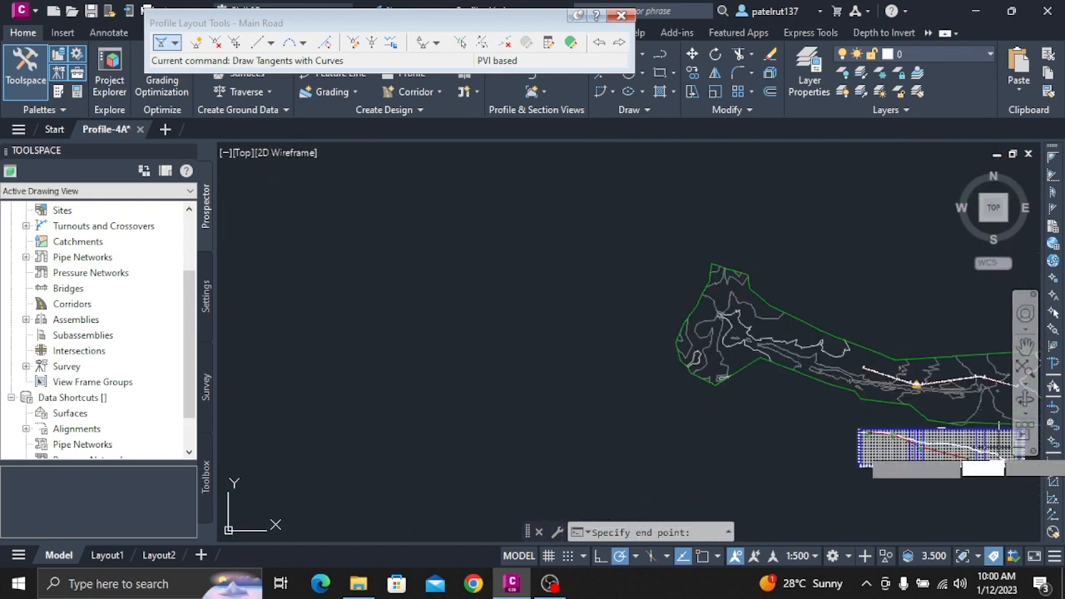
scroll(1002, 456, down, 6)
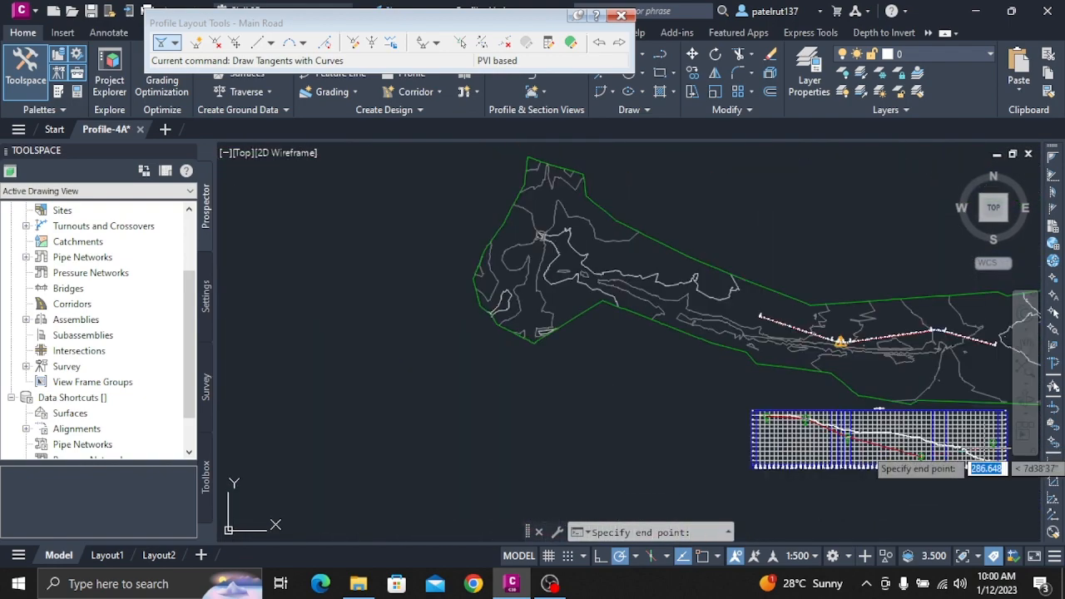
scroll(989, 449, up, 4)
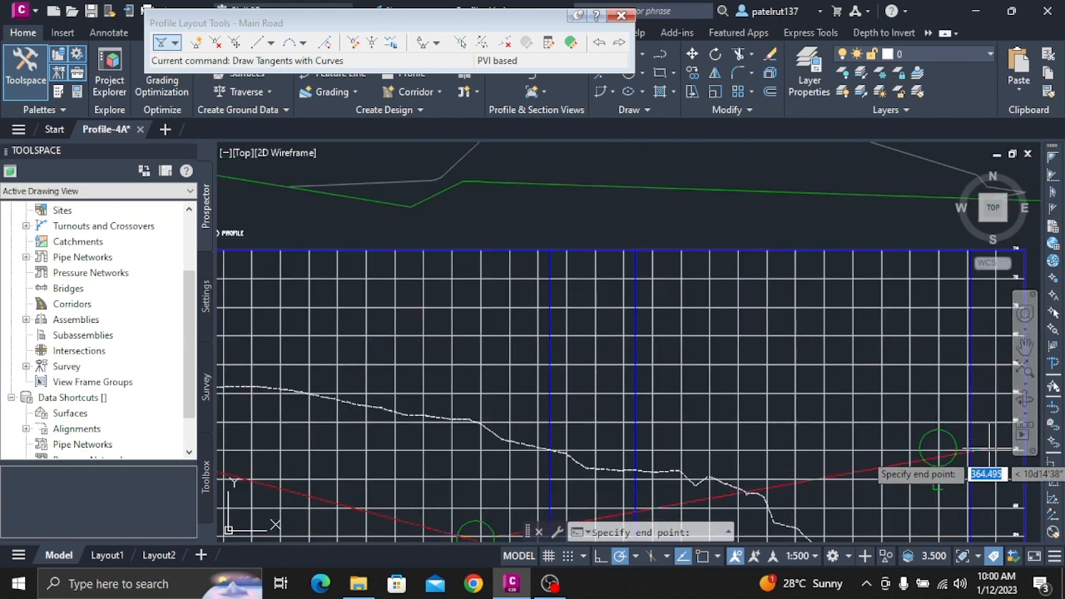
click(937, 450)
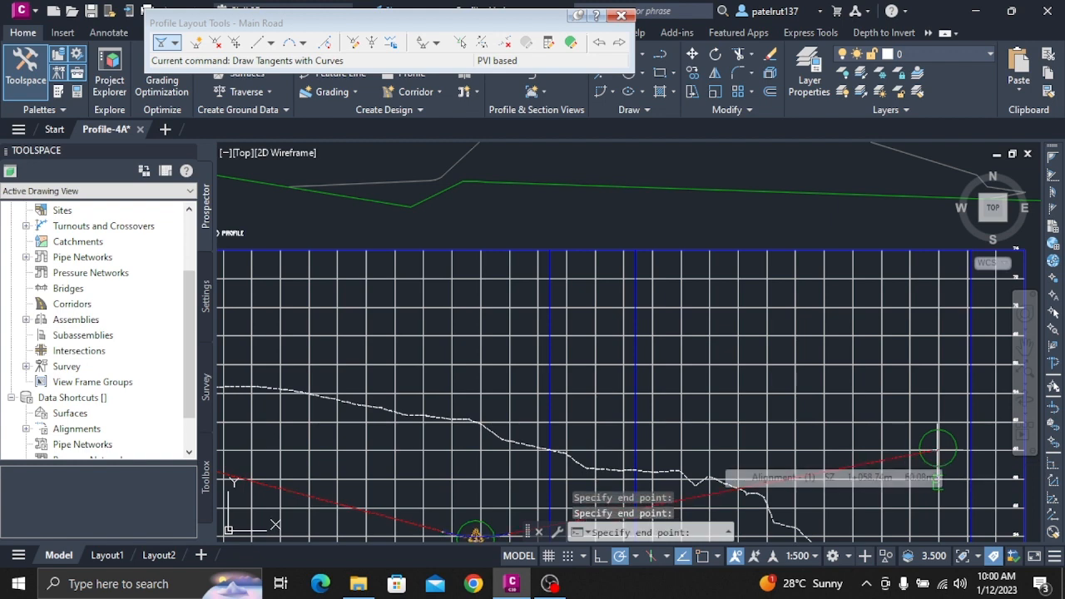
key(Return)
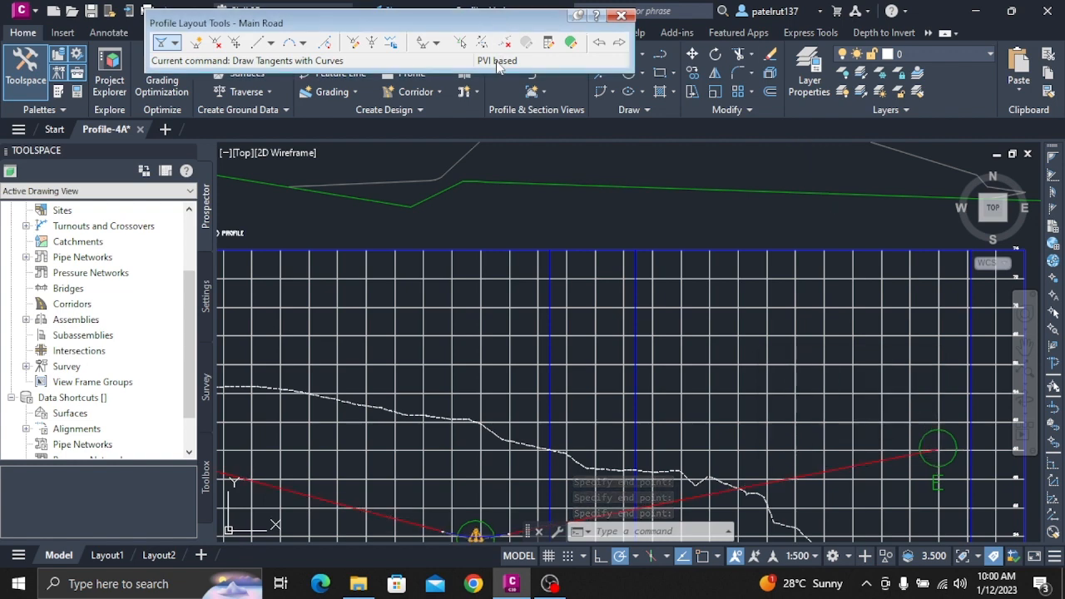
Try to add a Free Vertical Curve (Parabola) with a radius of 500 at circle B
click(304, 43)
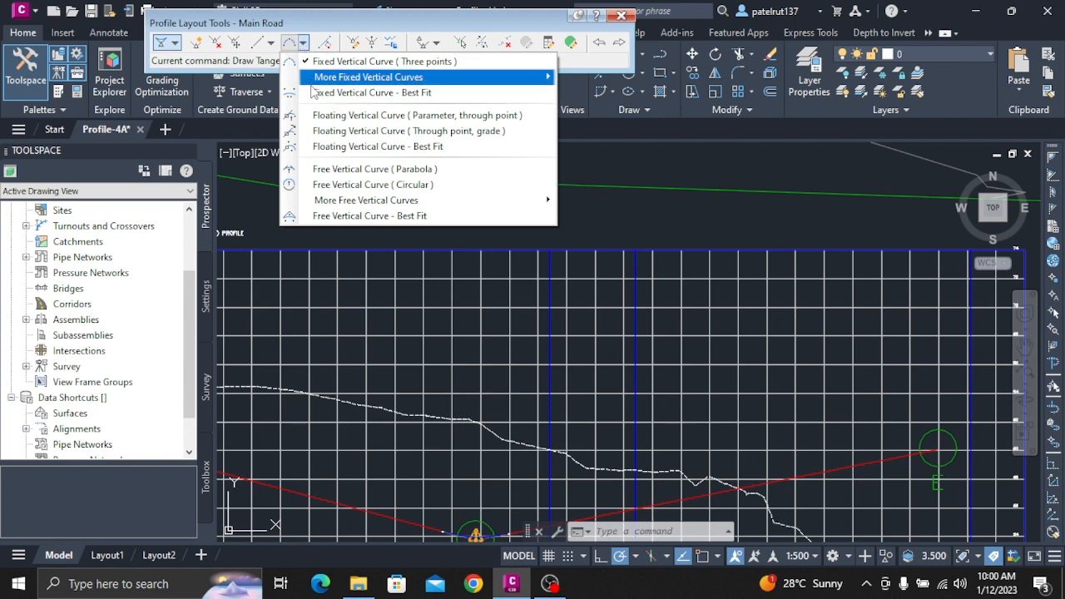
click(309, 171)
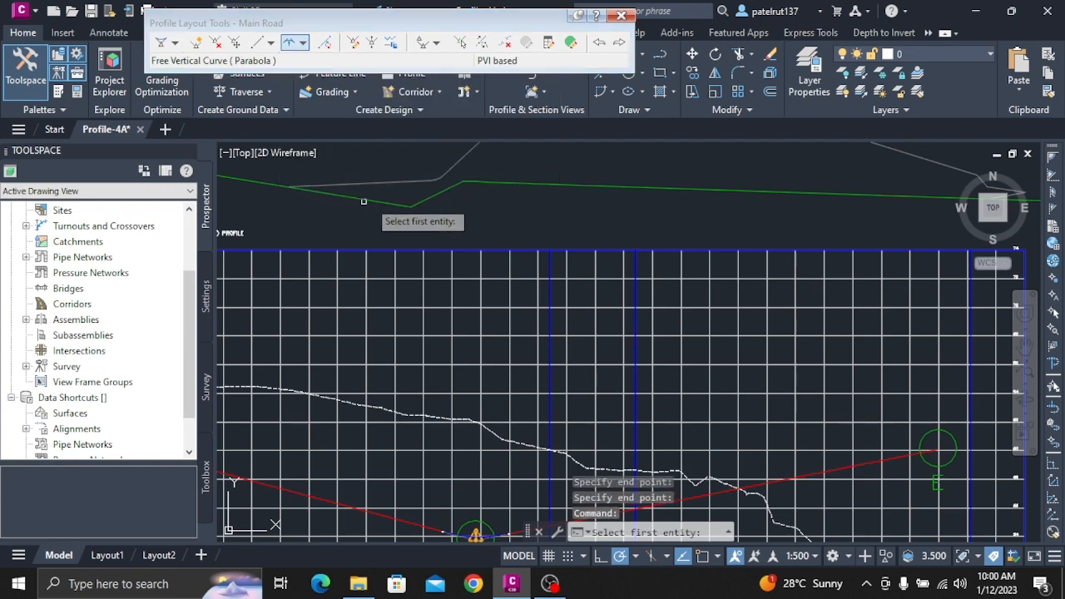
scroll(274, 395, down, 4)
scroll(274, 395, up, 4)
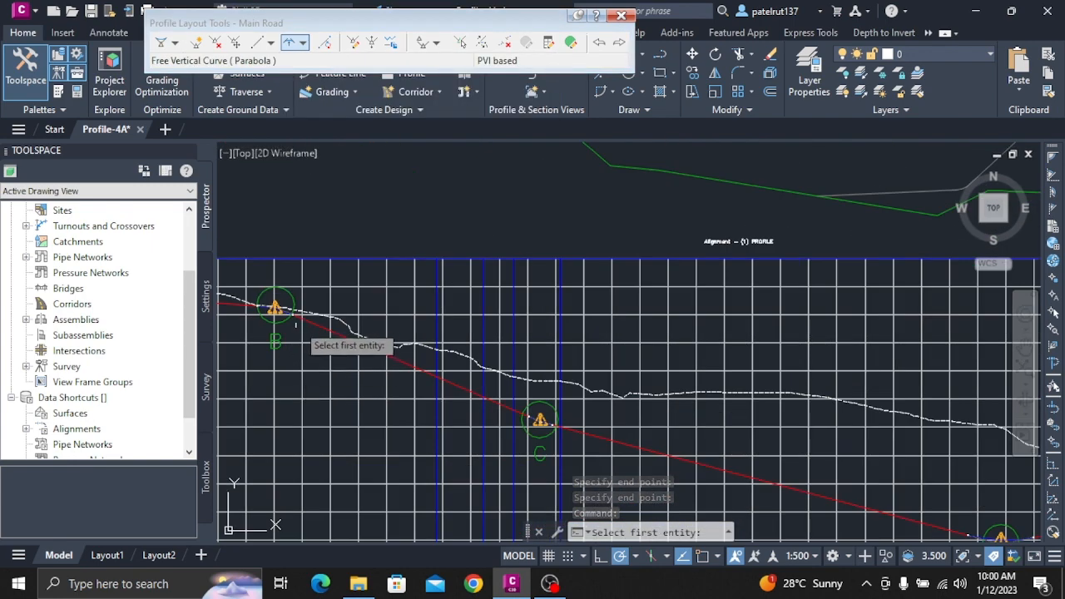
scroll(285, 320, up, 2)
scroll(284, 320, up, 2)
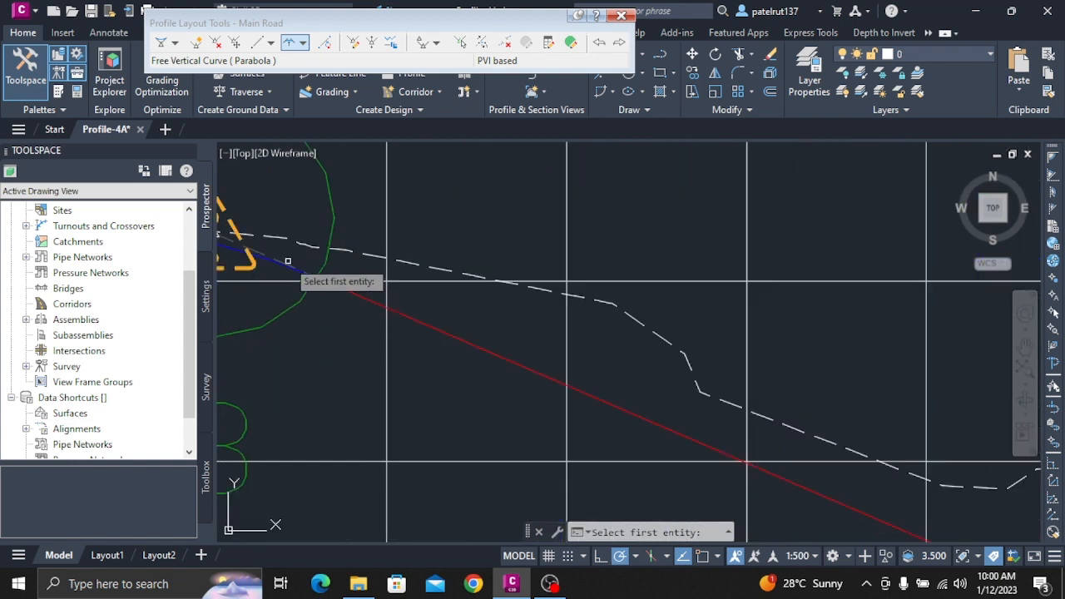
click(322, 279)
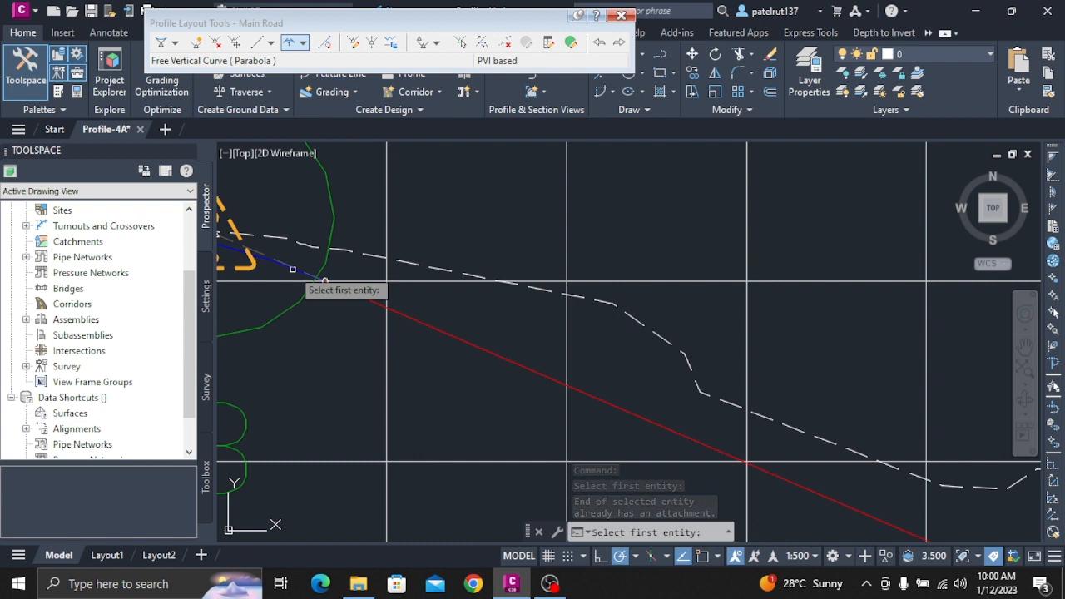
text(R)
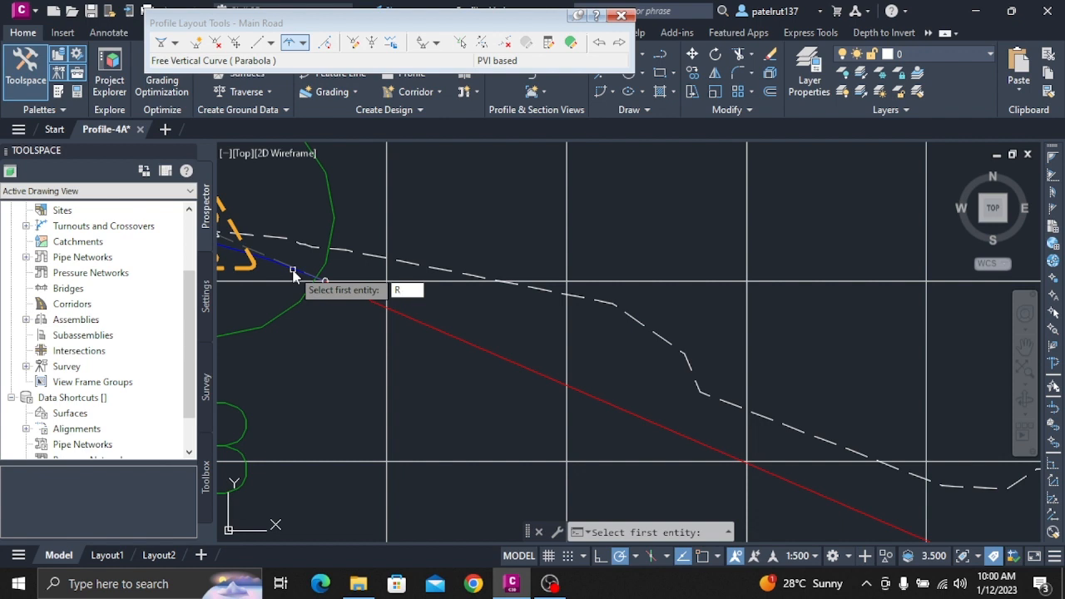
key(Return)
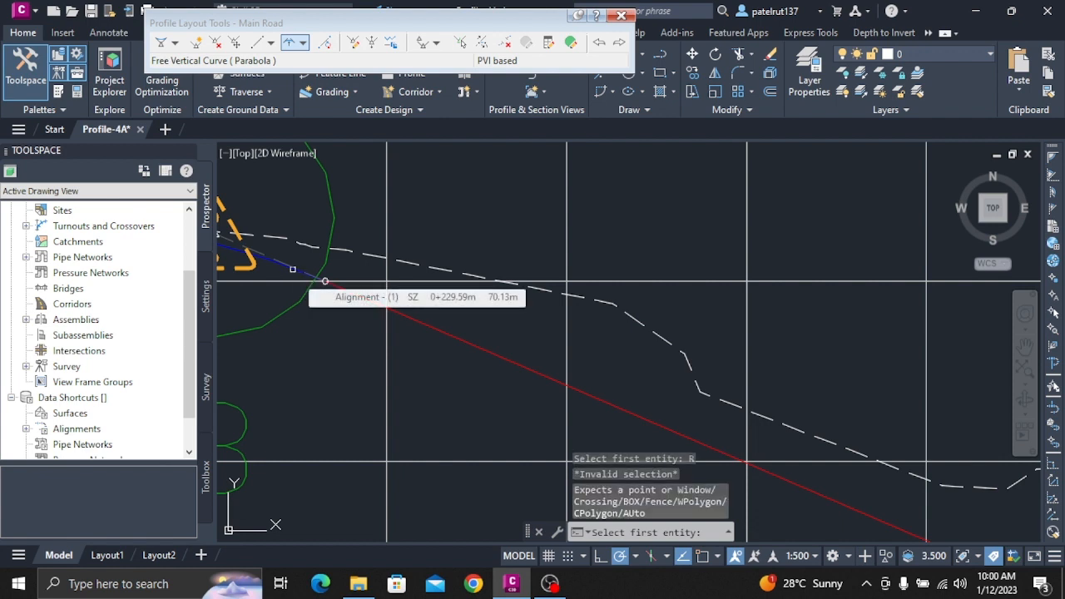
text(500)
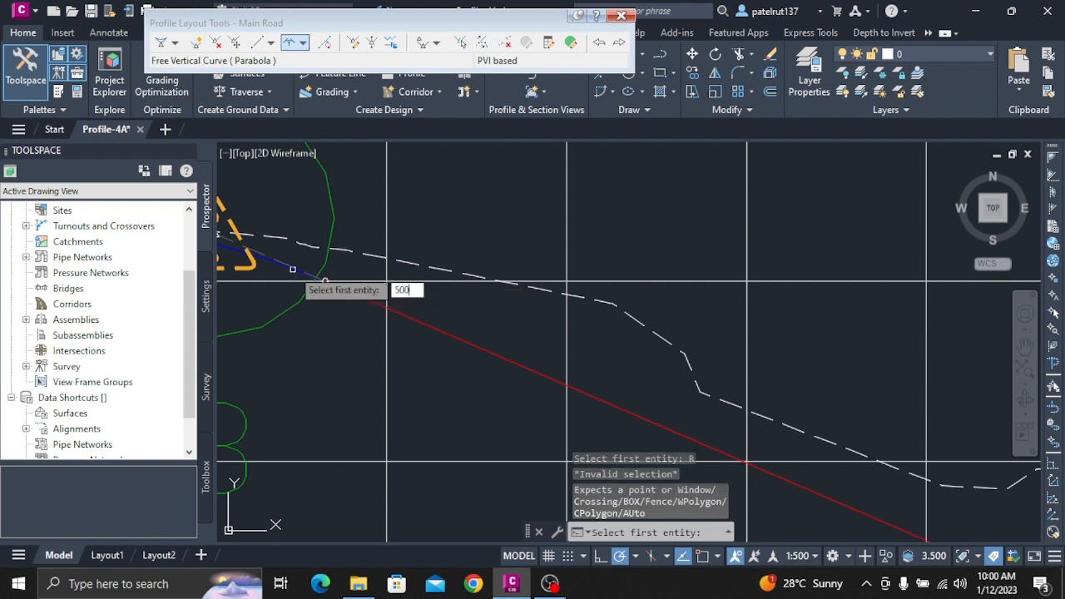
key(Return)
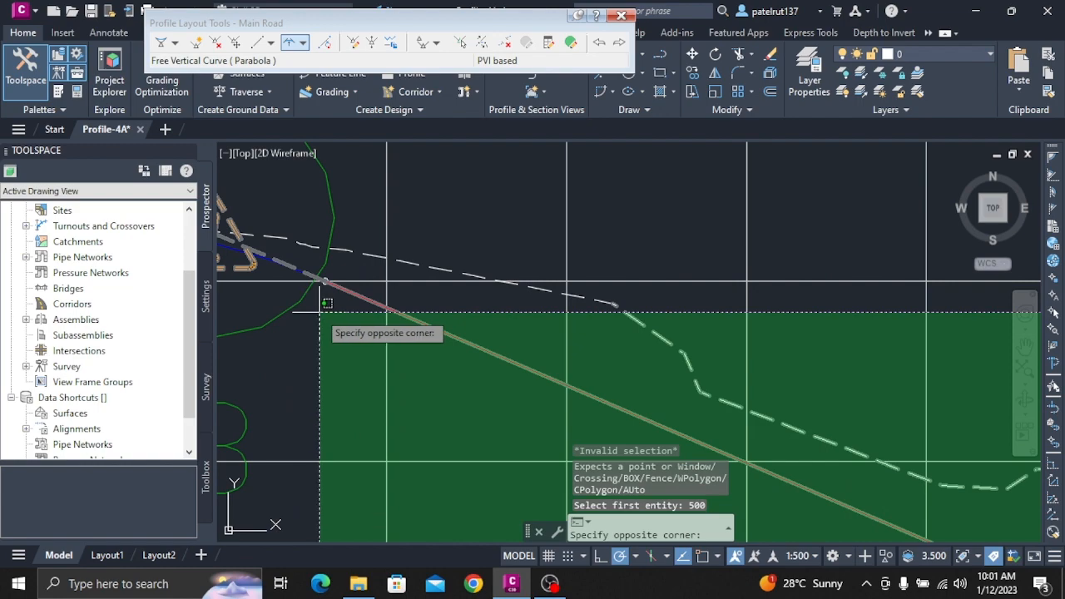
key(Escape)
scroll(214, 453, down, 3)
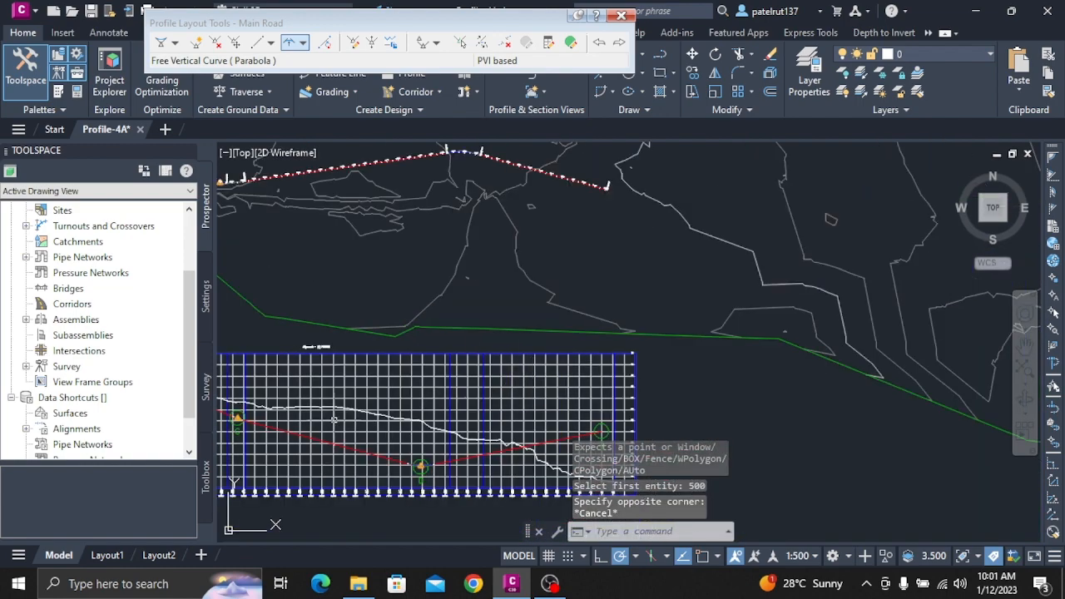
Try to add a Free Vertical Curve (Parabola) with a radius of 500 at circle C
scroll(224, 360, up, 6)
scroll(224, 359, down, 4)
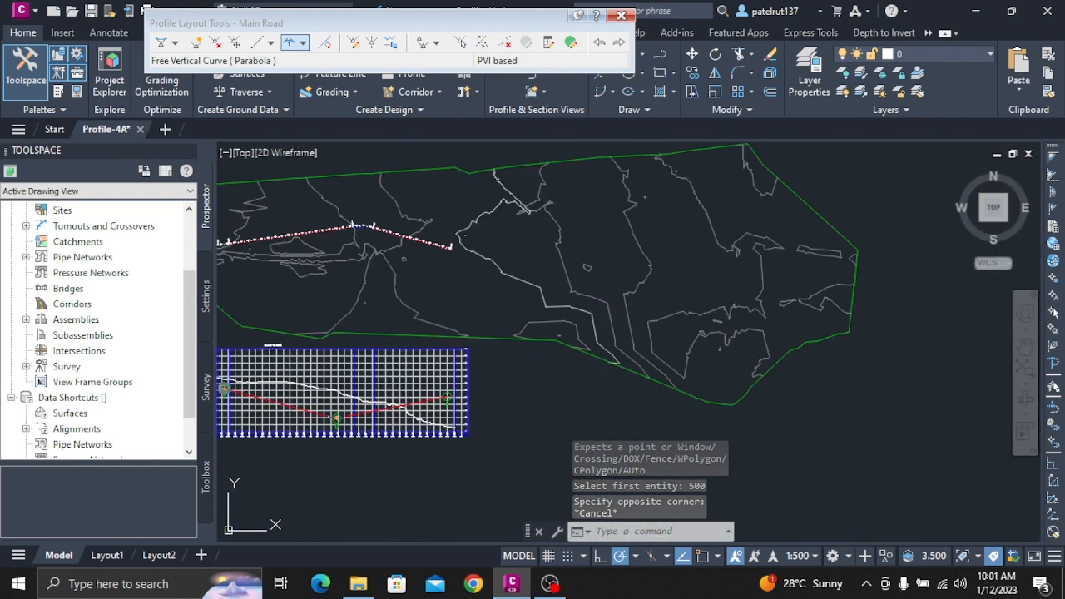
scroll(229, 382, up, 6)
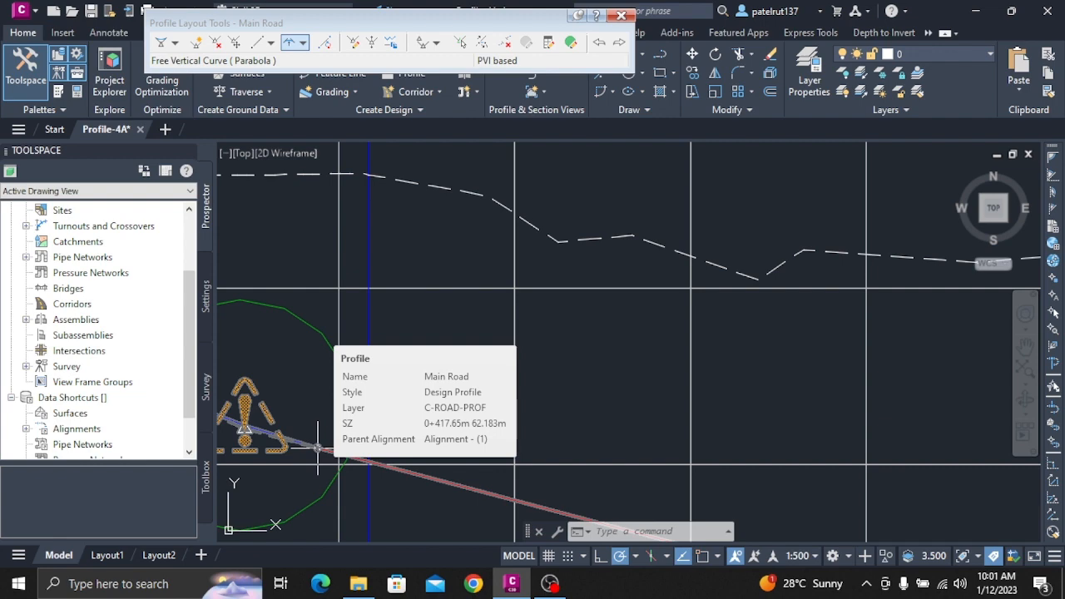
click(304, 46)
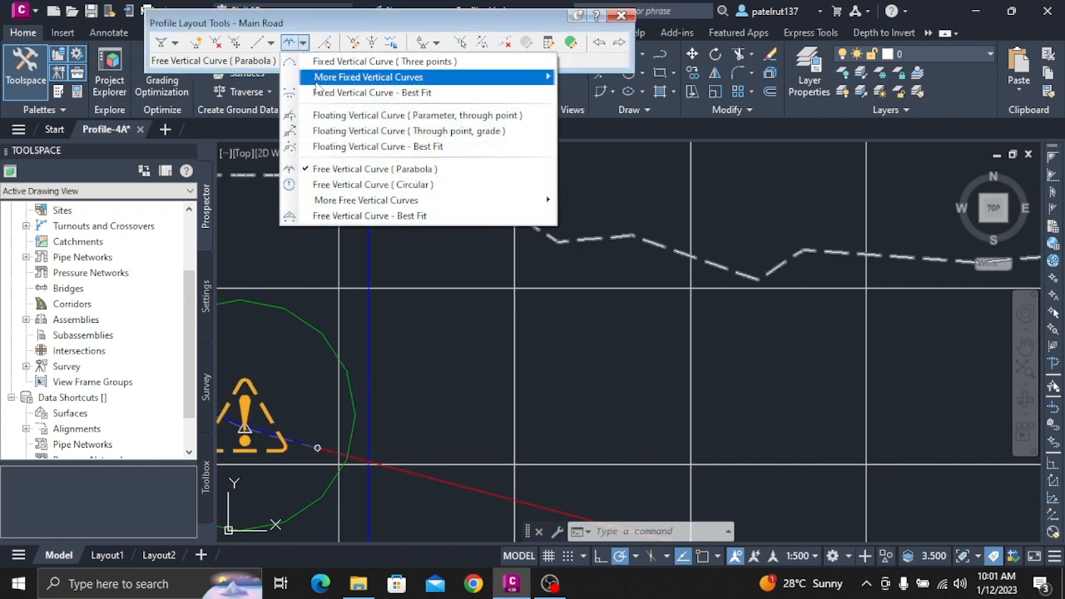
click(350, 170)
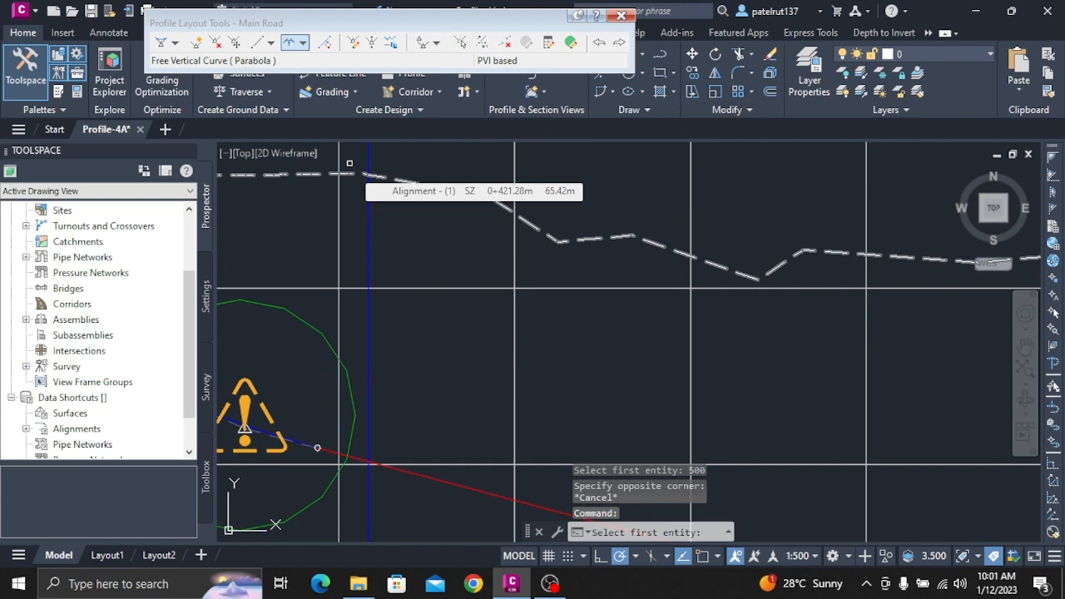
scroll(470, 170, down, 7)
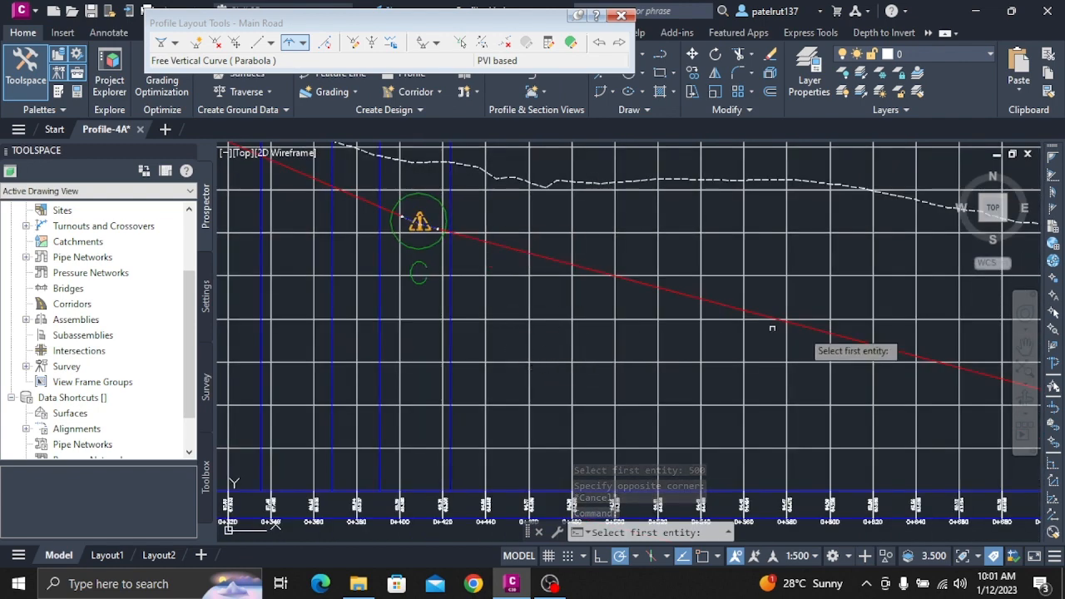
scroll(809, 358, down, 6)
scroll(911, 365, up, 6)
scroll(559, 380, down, 4)
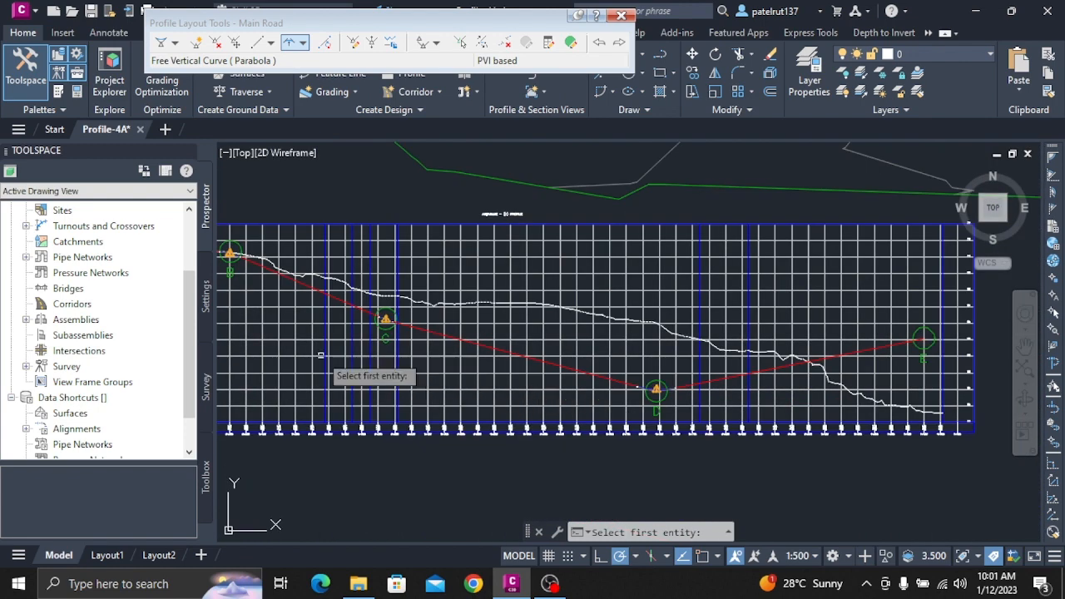
scroll(374, 315, up, 6)
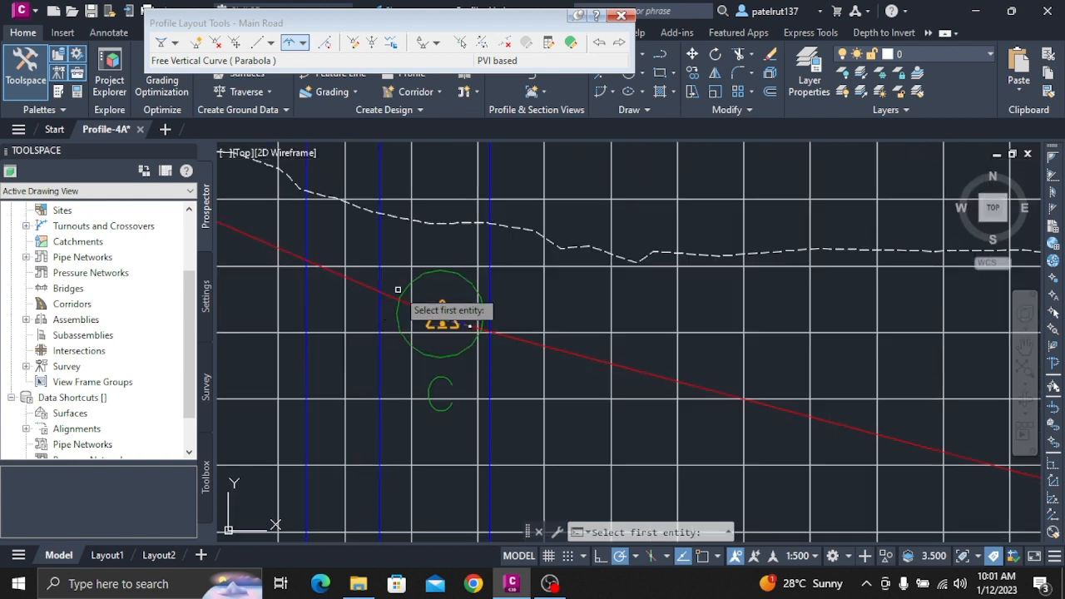
scroll(437, 341, up, 4)
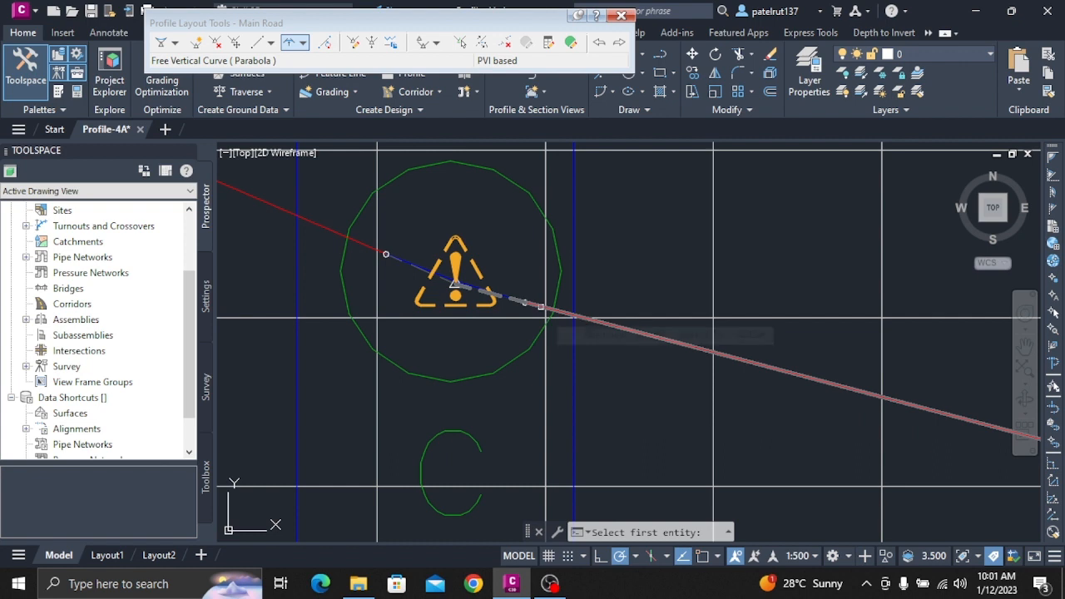
click(541, 307)
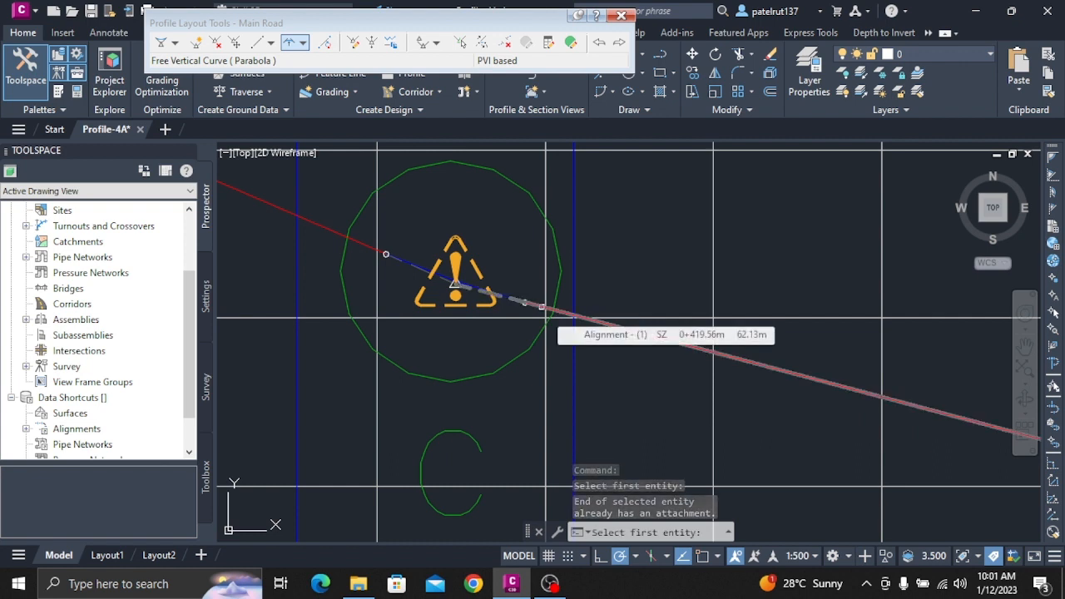
text(R)
key(Return)
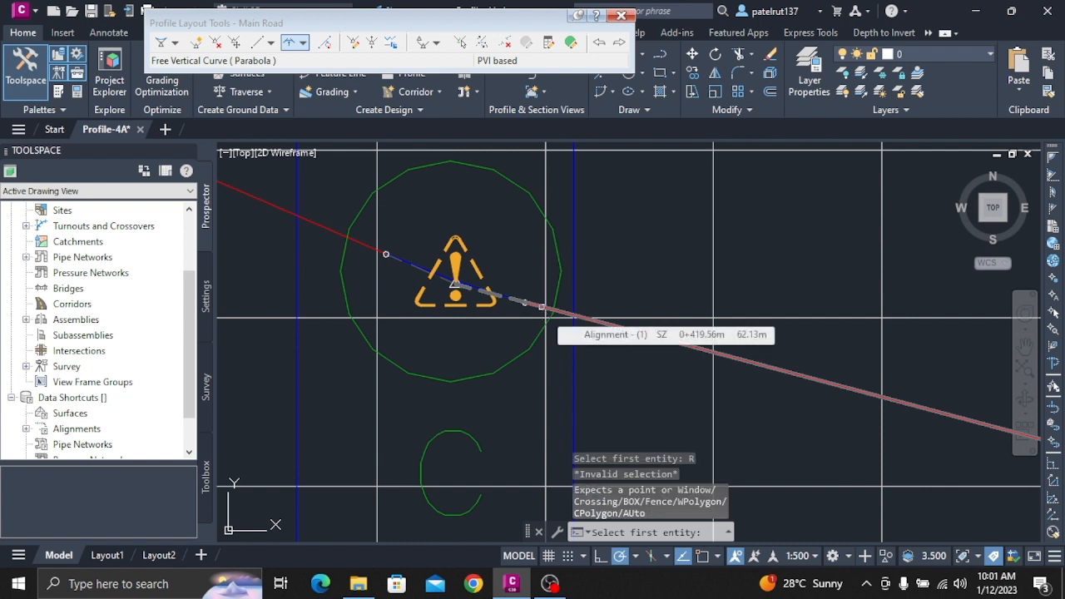
text(500)
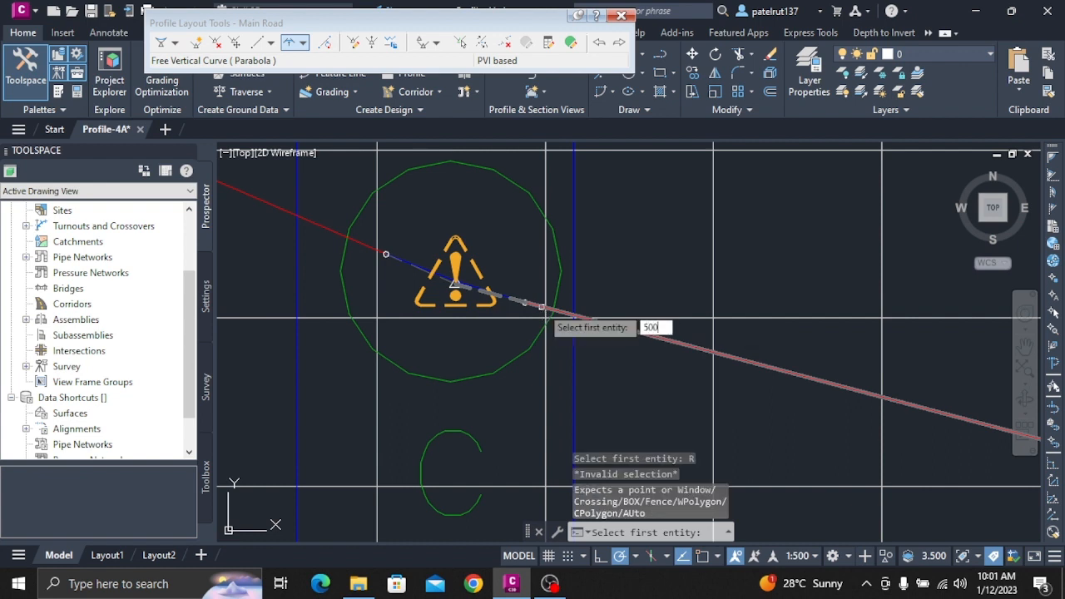
key(Return)
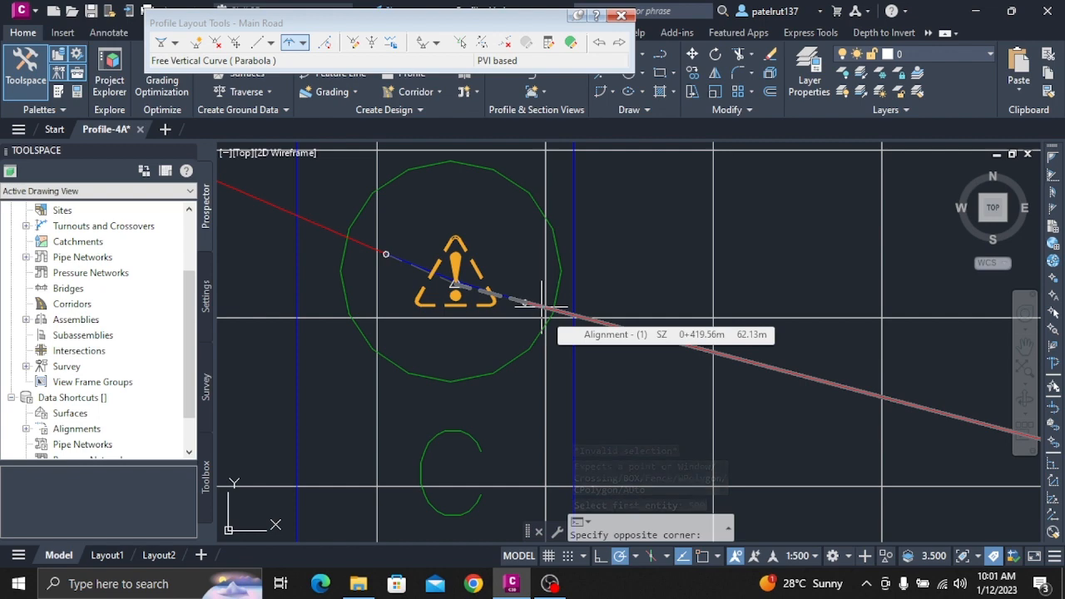
scroll(748, 349, down, 5)
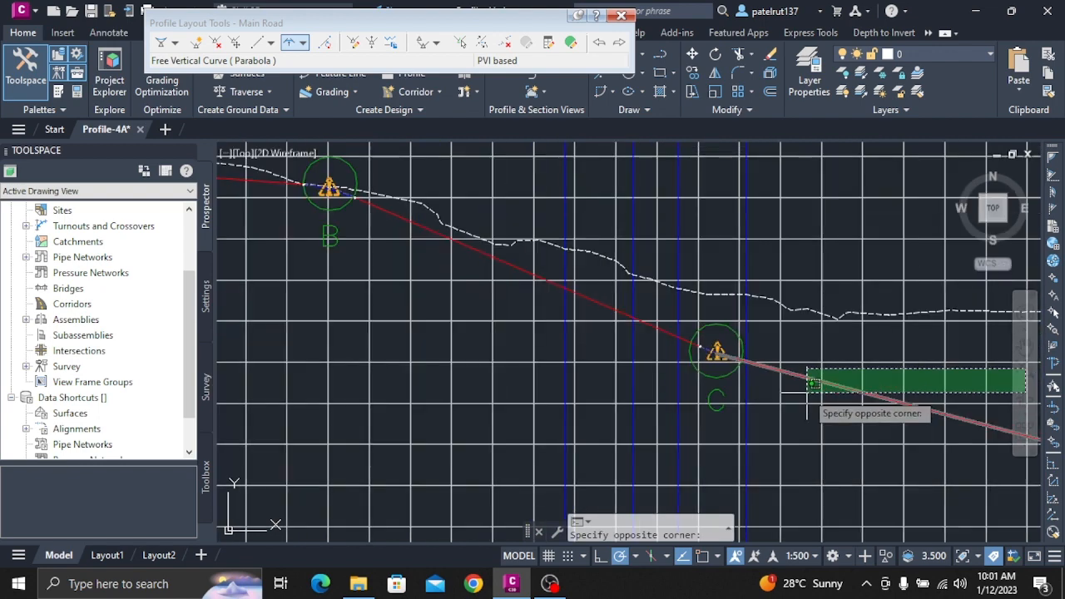
scroll(905, 424, up, 5)
key(Escape)
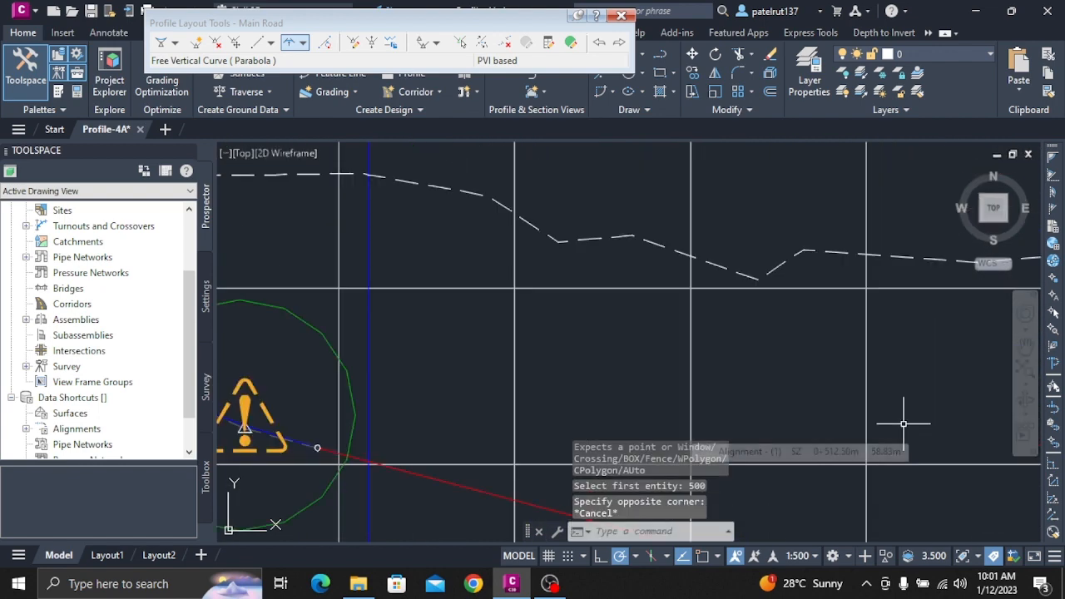
Examine the Main Road layout profile, focusing on the vertical curve and warning symbol at circle D
scroll(803, 416, down, 2)
scroll(882, 416, down, 4)
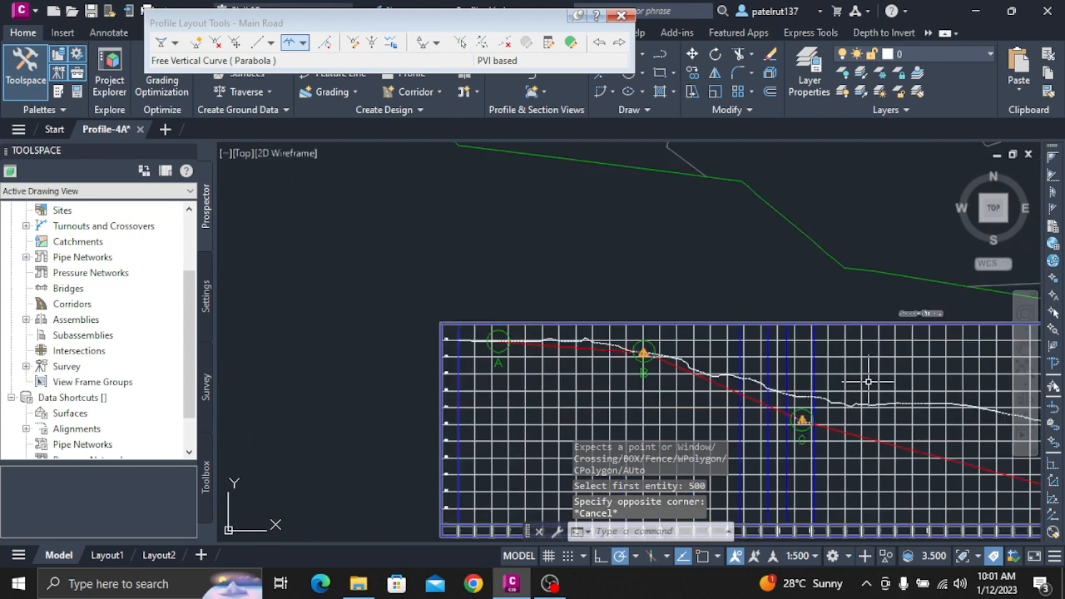
scroll(856, 516, up, 4)
scroll(857, 526, up, 3)
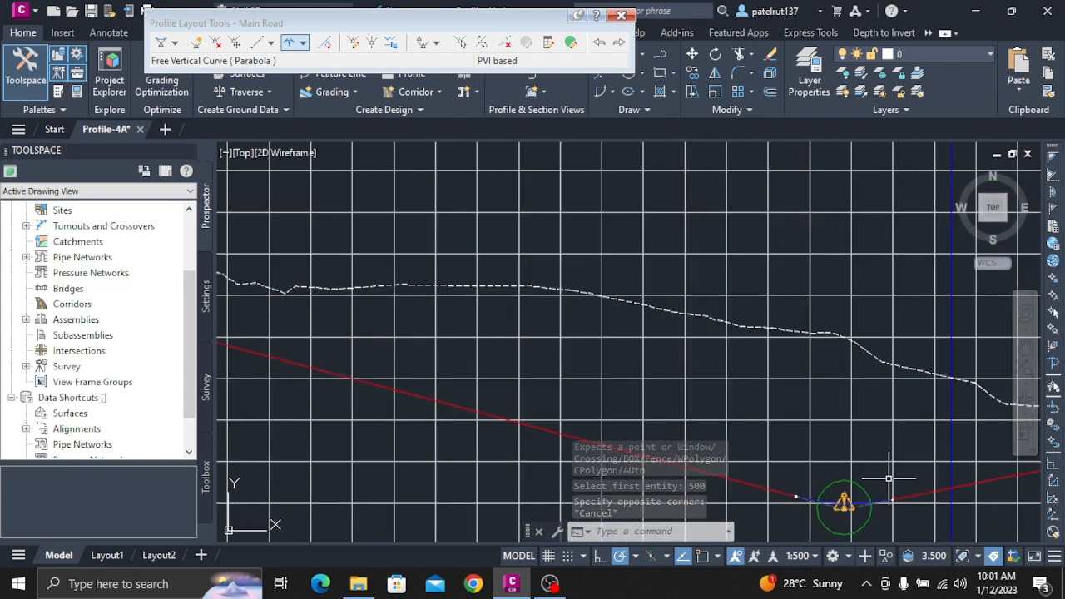
scroll(886, 478, down, 4)
scroll(774, 499, up, 3)
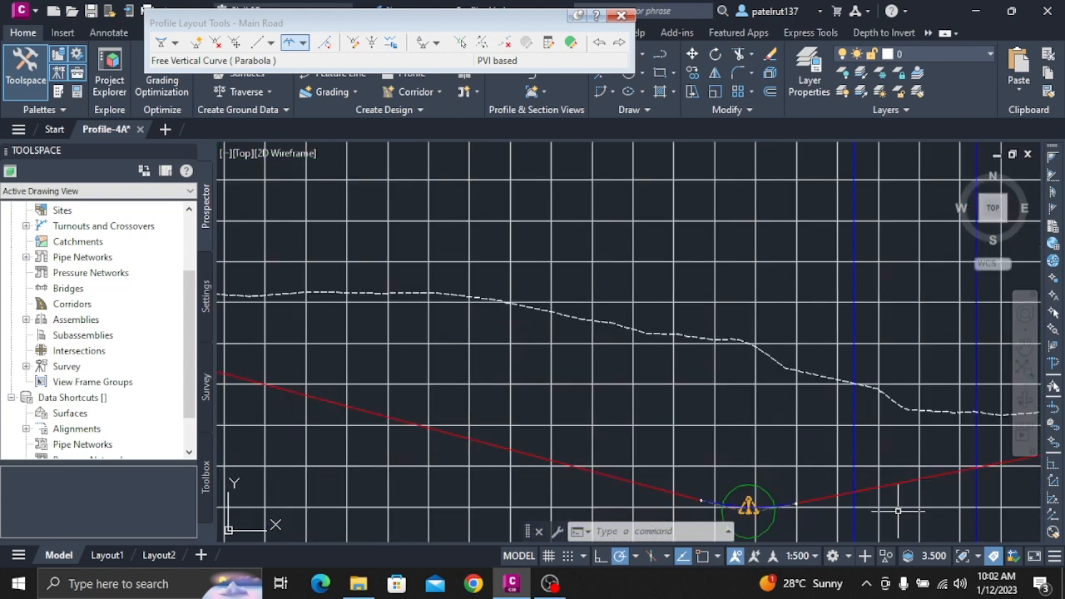
scroll(748, 503, down, 4)
scroll(770, 504, up, 5)
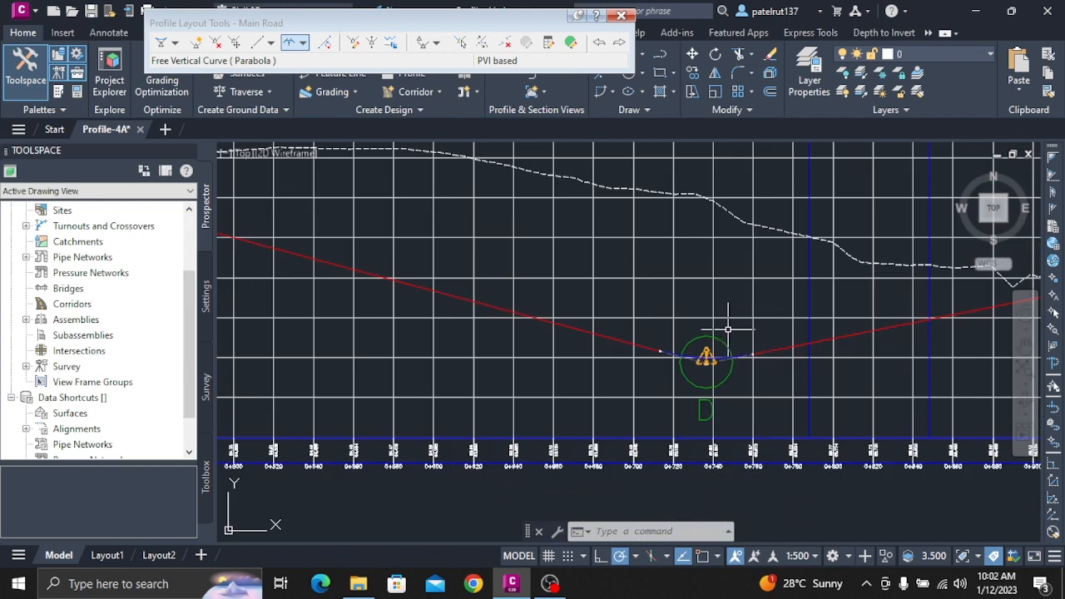
click(668, 352)
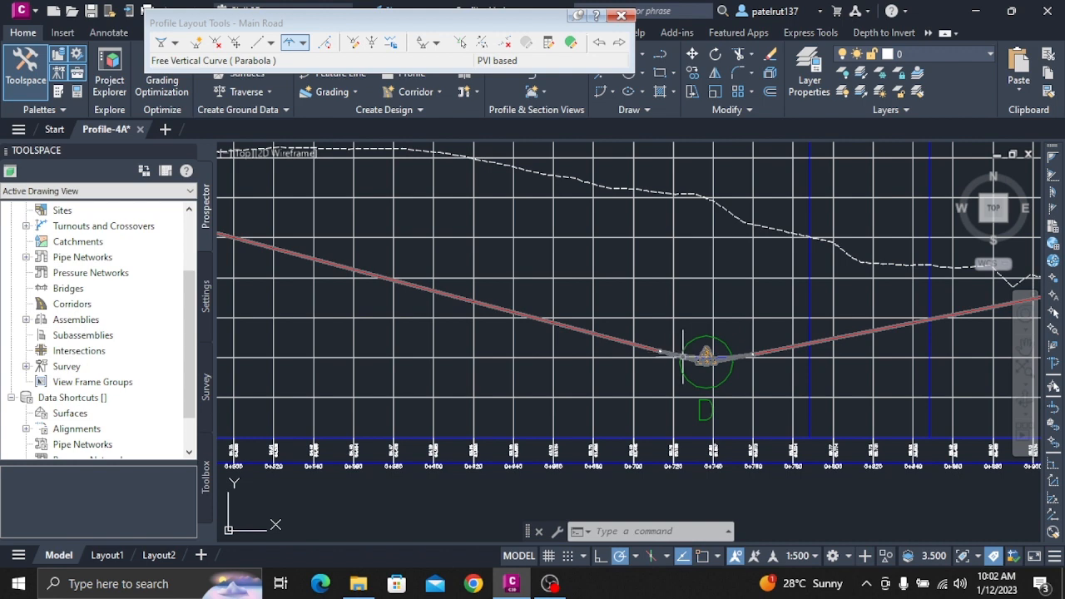
scroll(670, 356, up, 5)
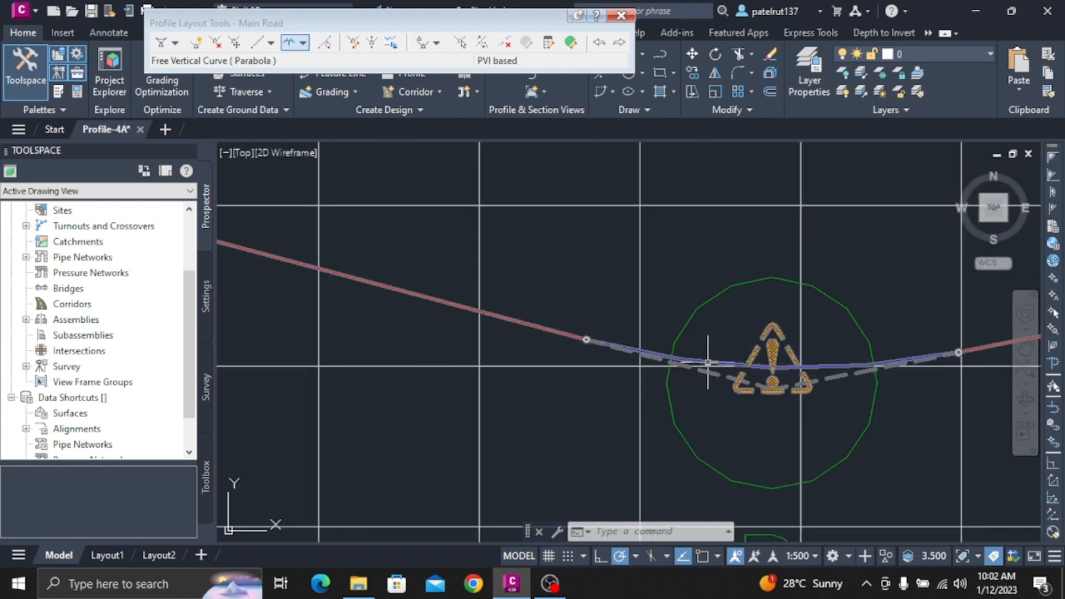
key(Escape)
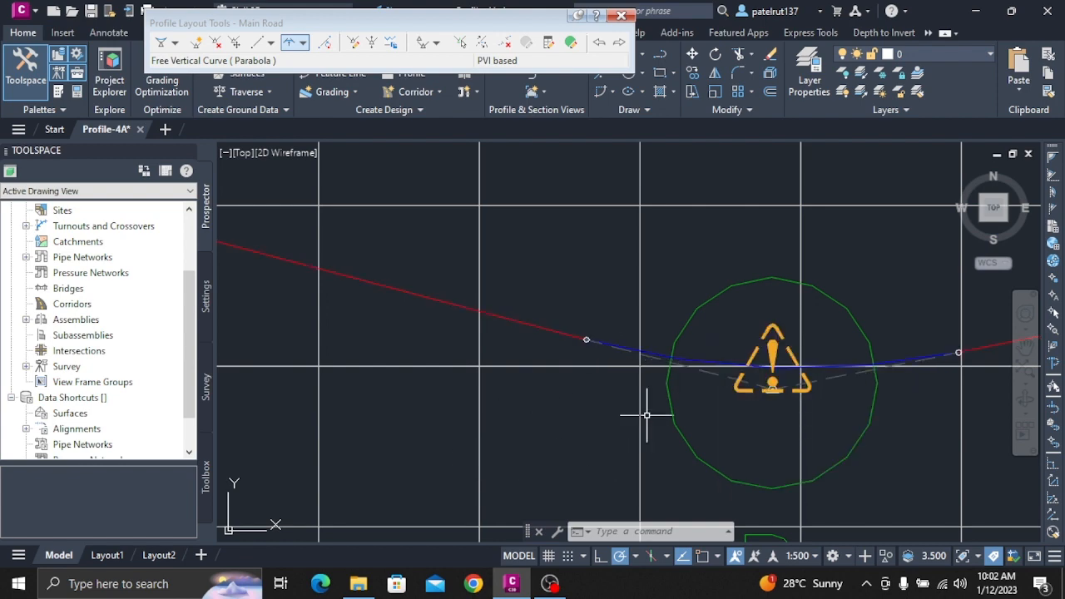
scroll(647, 391, up, 8)
Select the Main Road profile near circle D to view its grips, and close the Profile Layout Tools
click(692, 189)
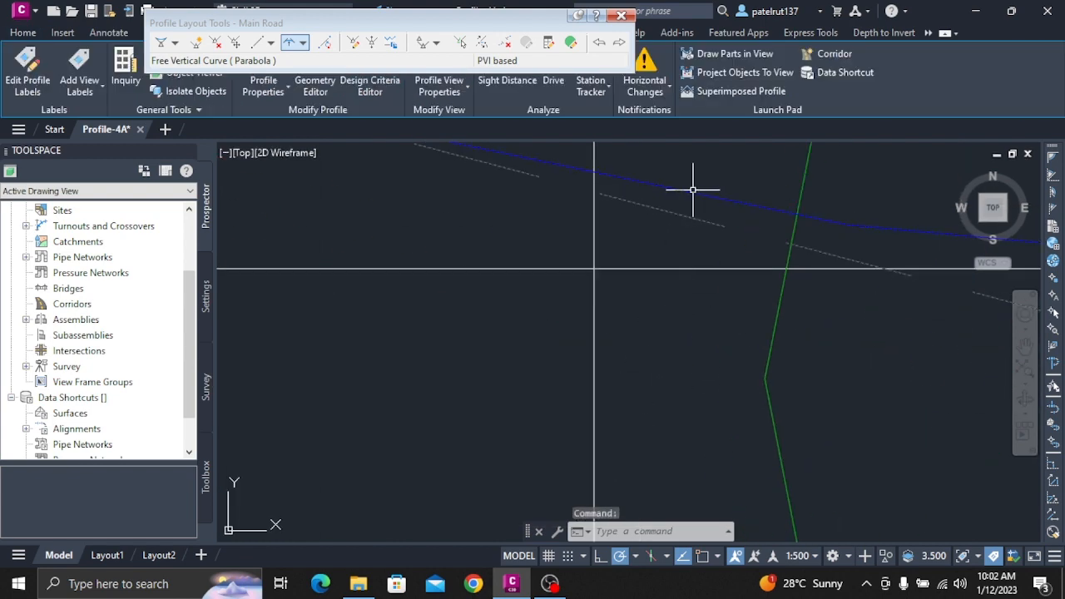
mouse_move(692, 189)
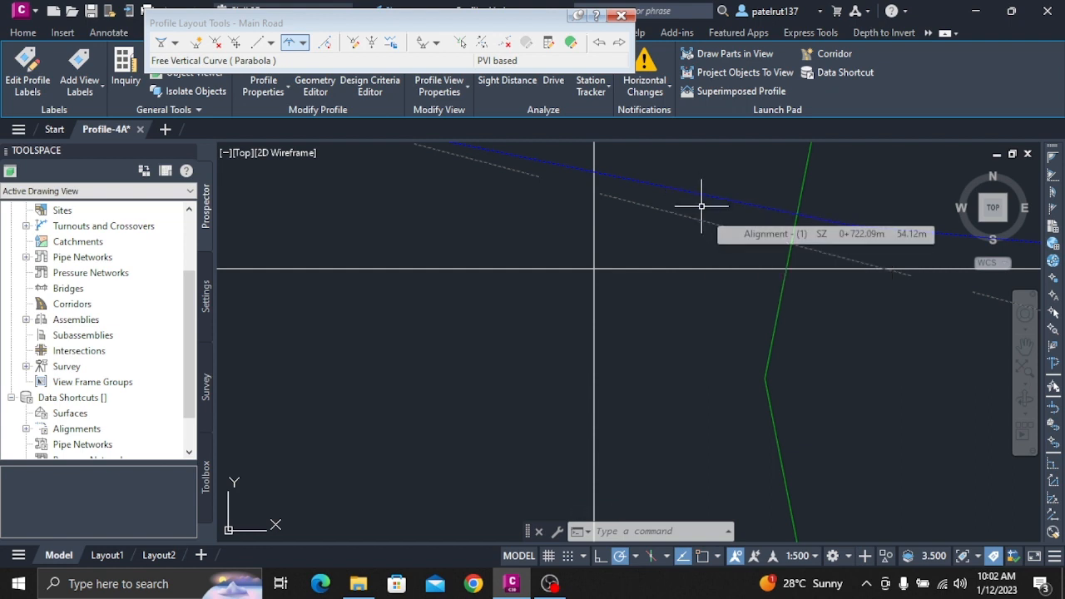
scroll(705, 203, up, 5)
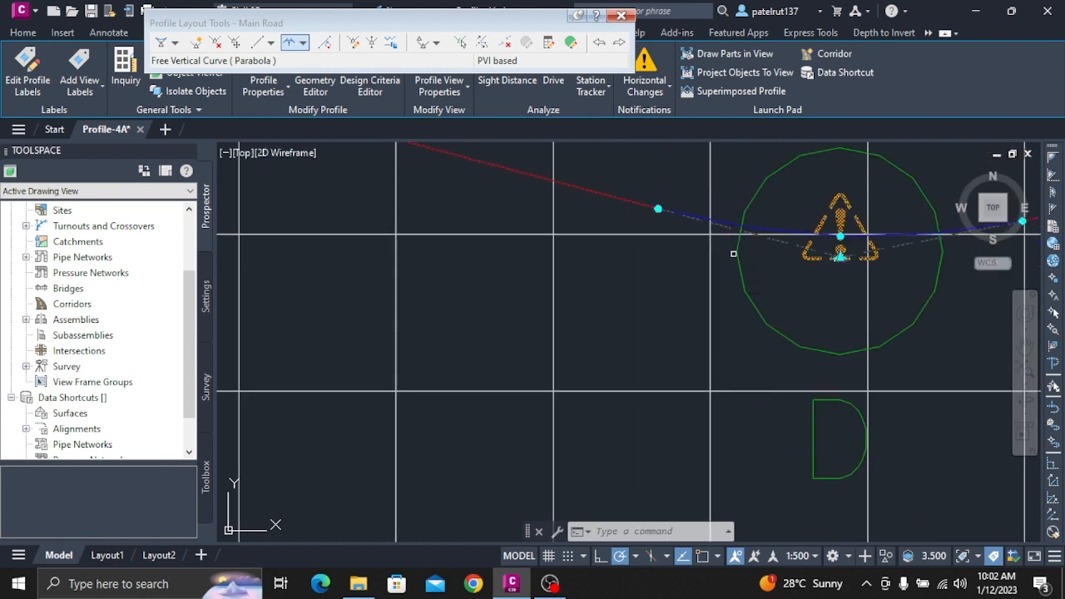
scroll(785, 295, down, 3)
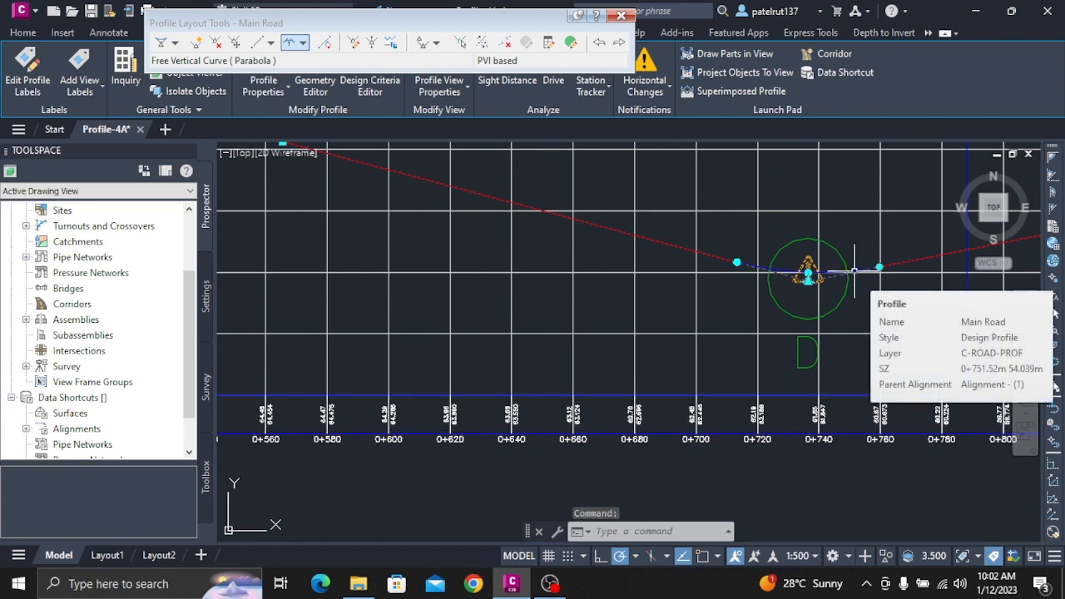
key(Return)
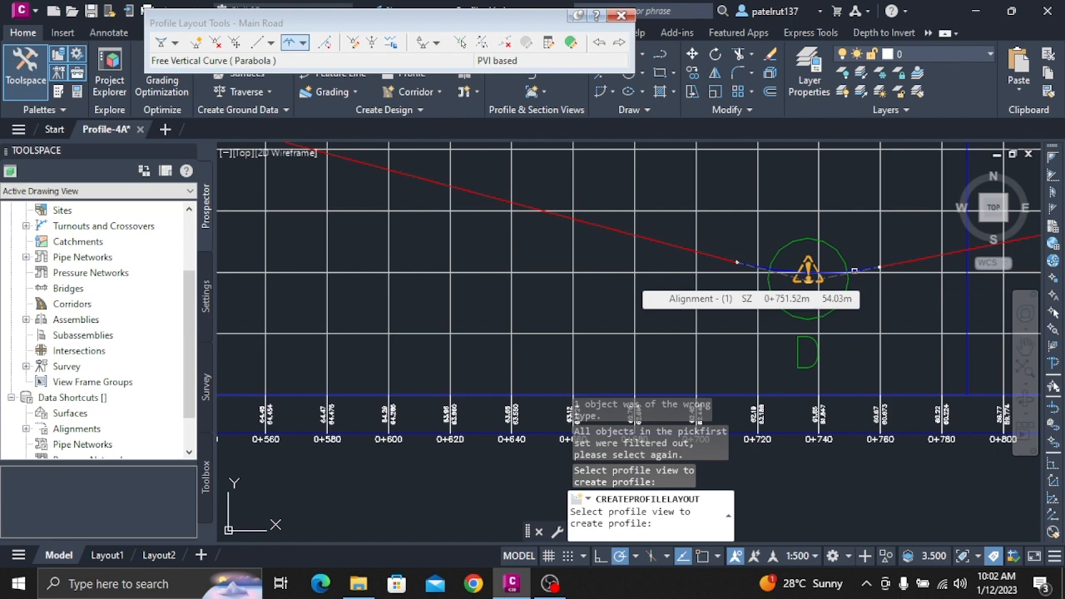
click(621, 15)
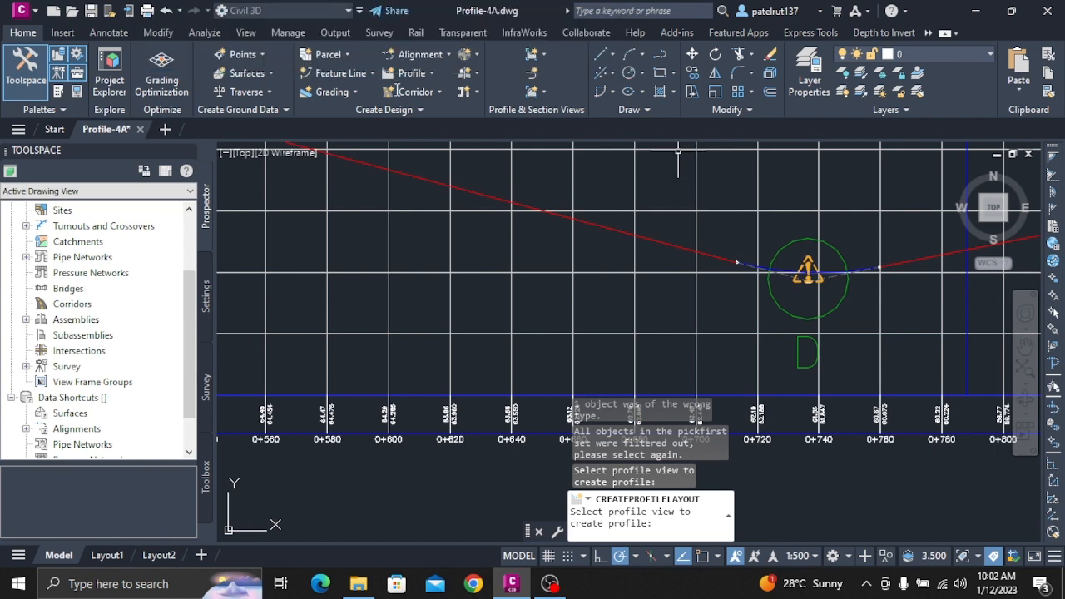
Create a new blank drawing and open the Profile-4B drawing from the Drawings folder
click(165, 131)
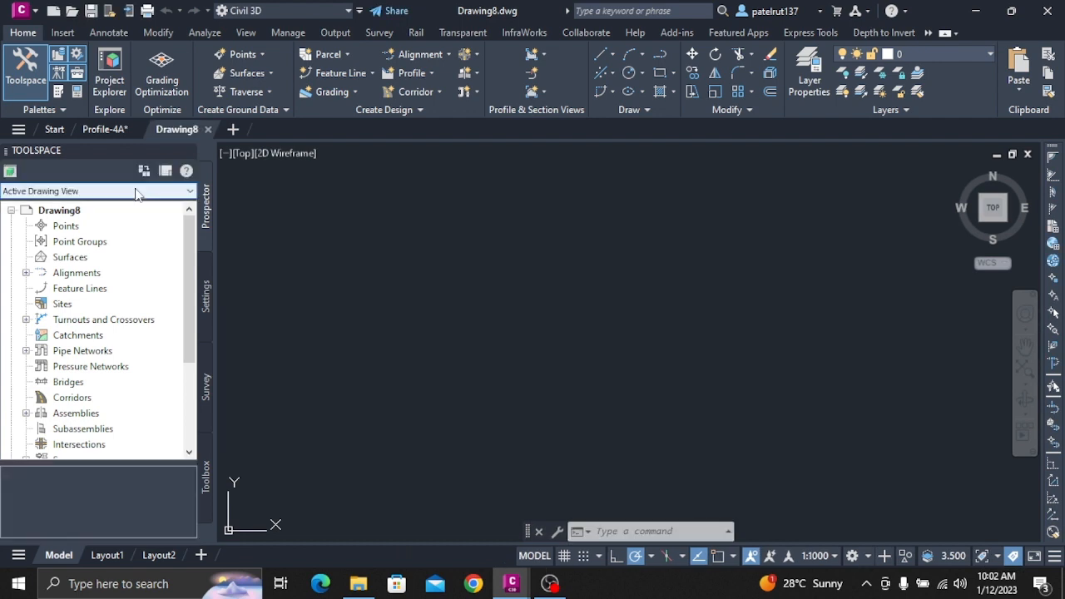
click(20, 10)
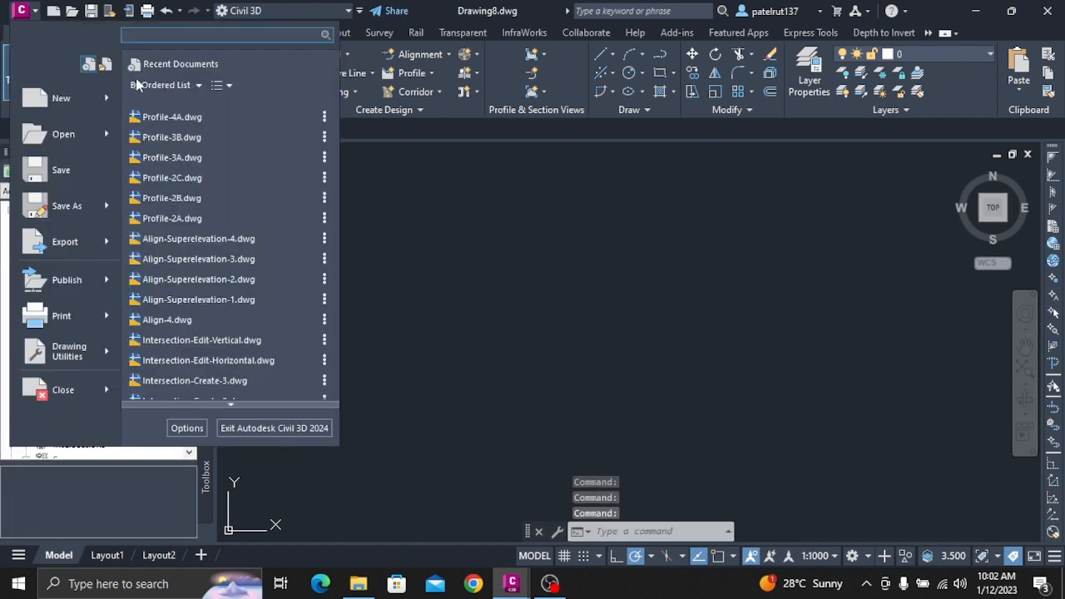
click(65, 137)
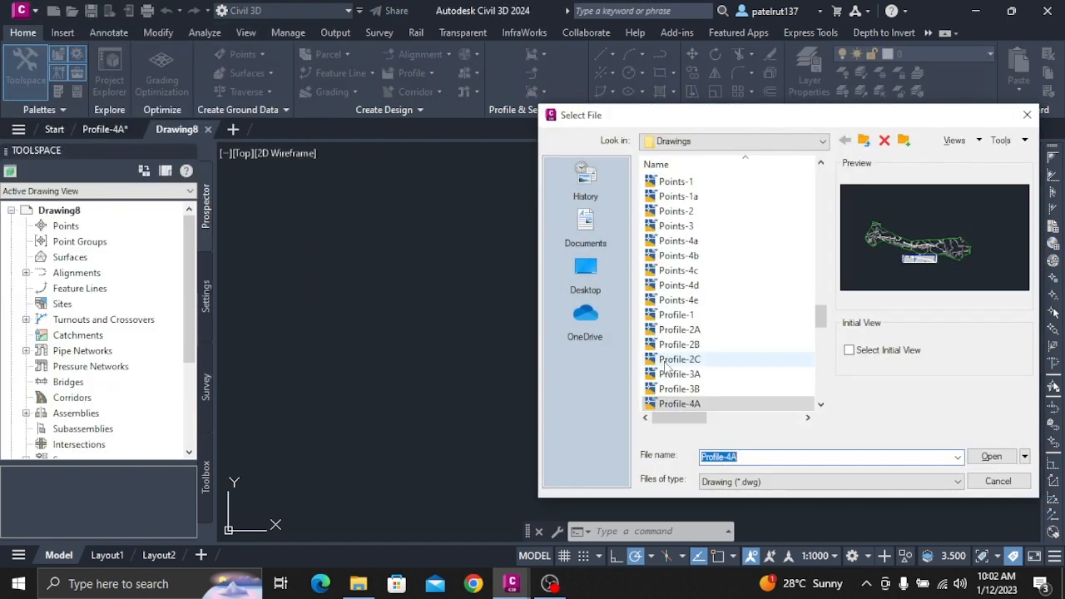
scroll(678, 374, down, 1)
click(681, 375)
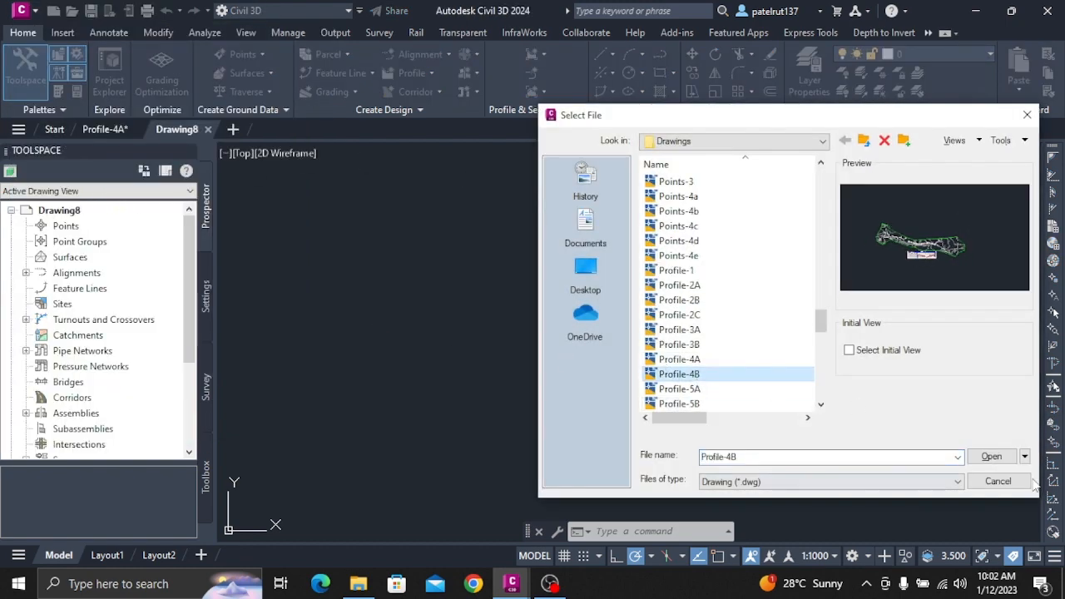
click(990, 456)
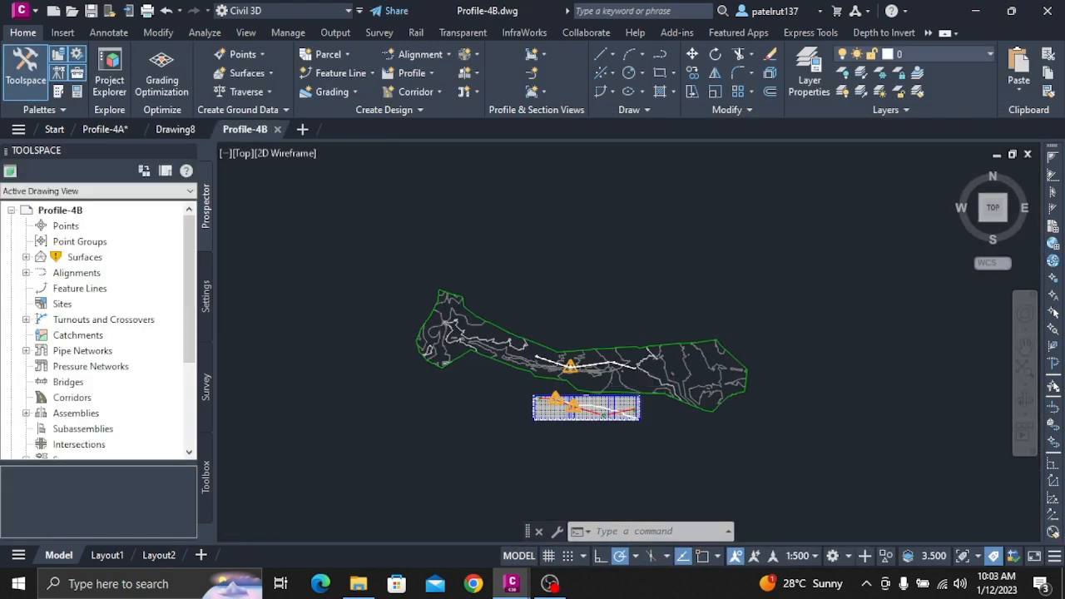
Examine the warning symbols on the alignment and on the layout profile in the Profile-4B drawing
scroll(558, 353, up, 2)
scroll(616, 416, up, 8)
scroll(423, 316, down, 6)
scroll(404, 269, up, 8)
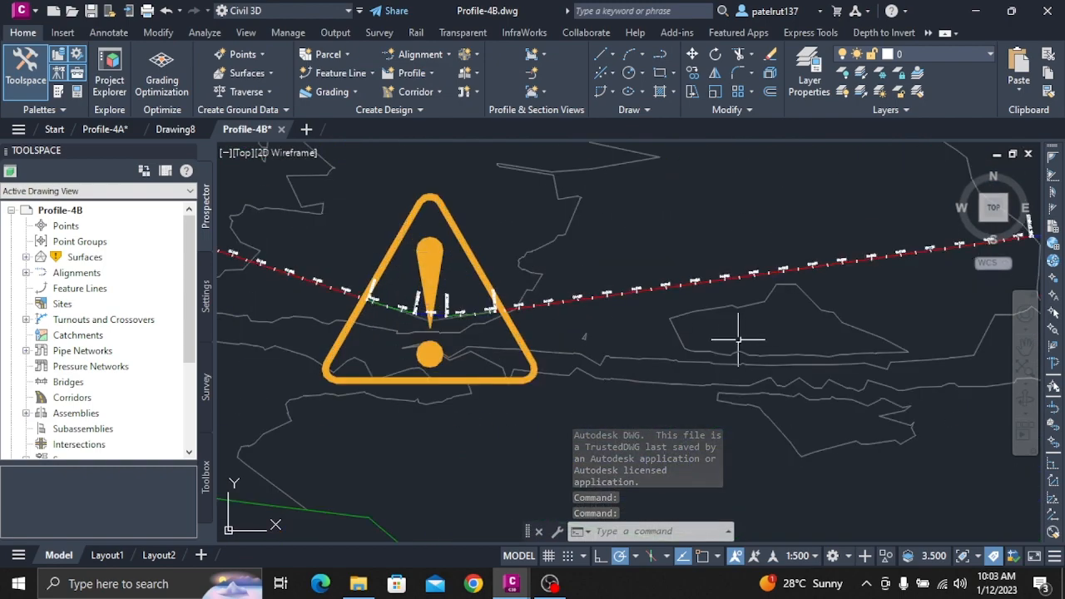
scroll(669, 345, down, 2)
scroll(669, 345, down, 5)
scroll(657, 347, down, 3)
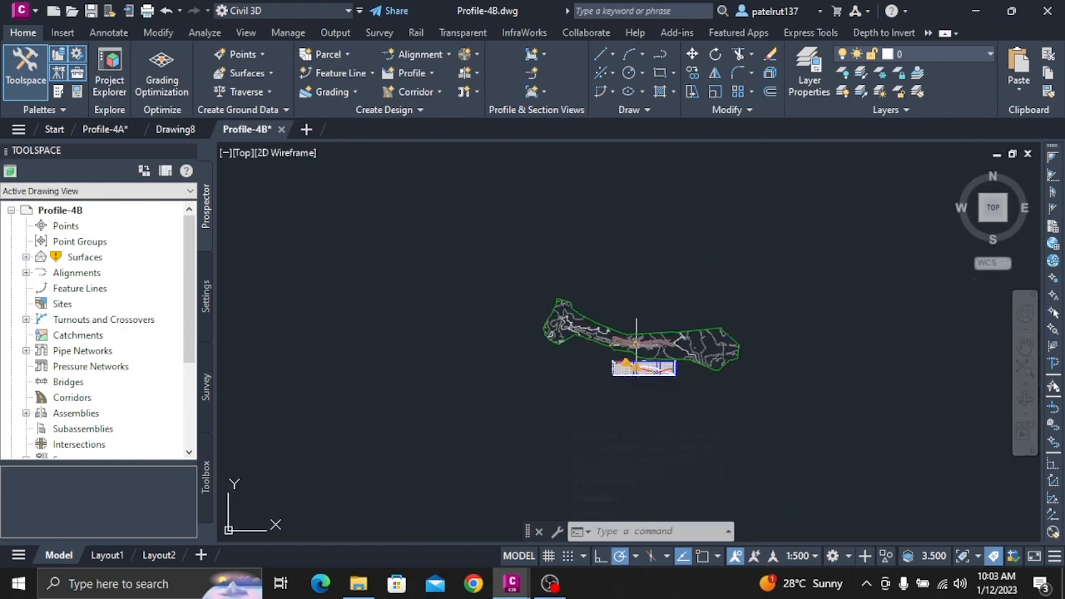
scroll(638, 366, up, 3)
scroll(638, 367, up, 4)
scroll(506, 447, up, 5)
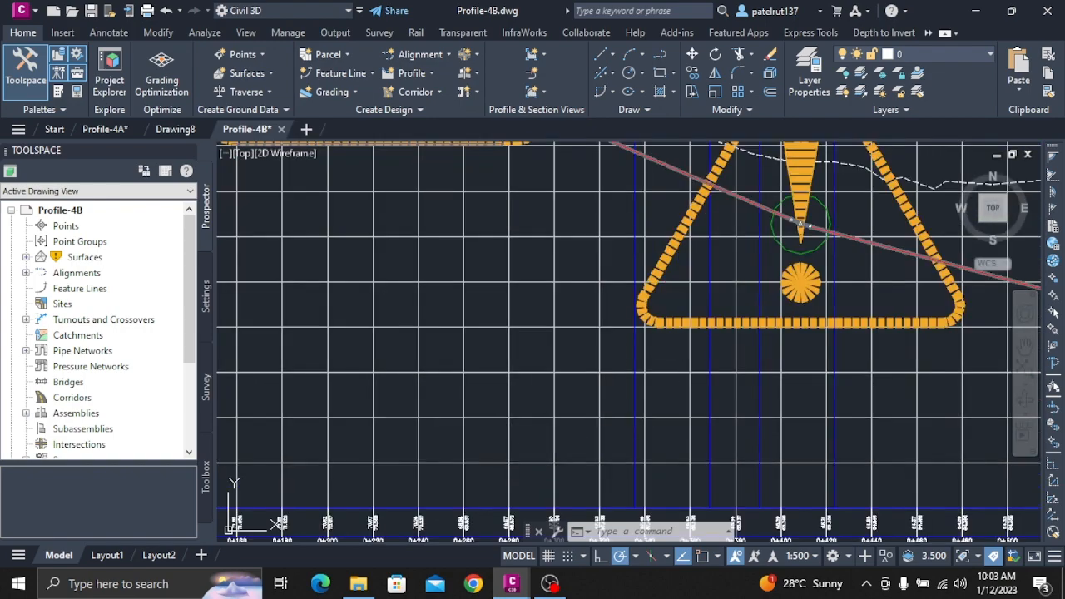
Regenerate the drawing to resize the warning symbols at circles B and C on the profile
scroll(782, 287, down, 4)
scroll(587, 236, up, 4)
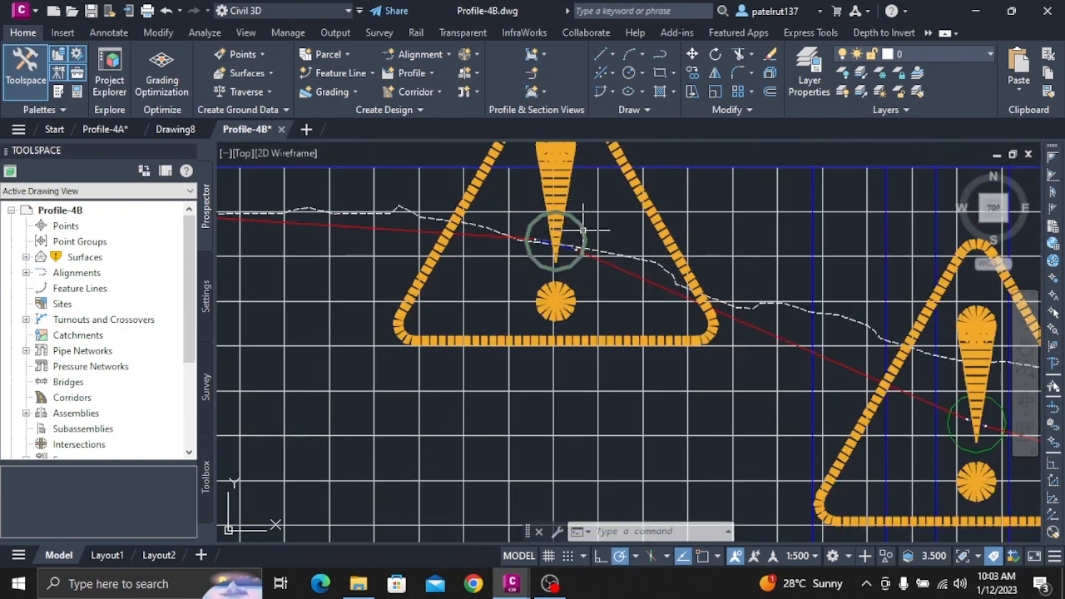
scroll(590, 228, down, 2)
mouse_move(592, 225)
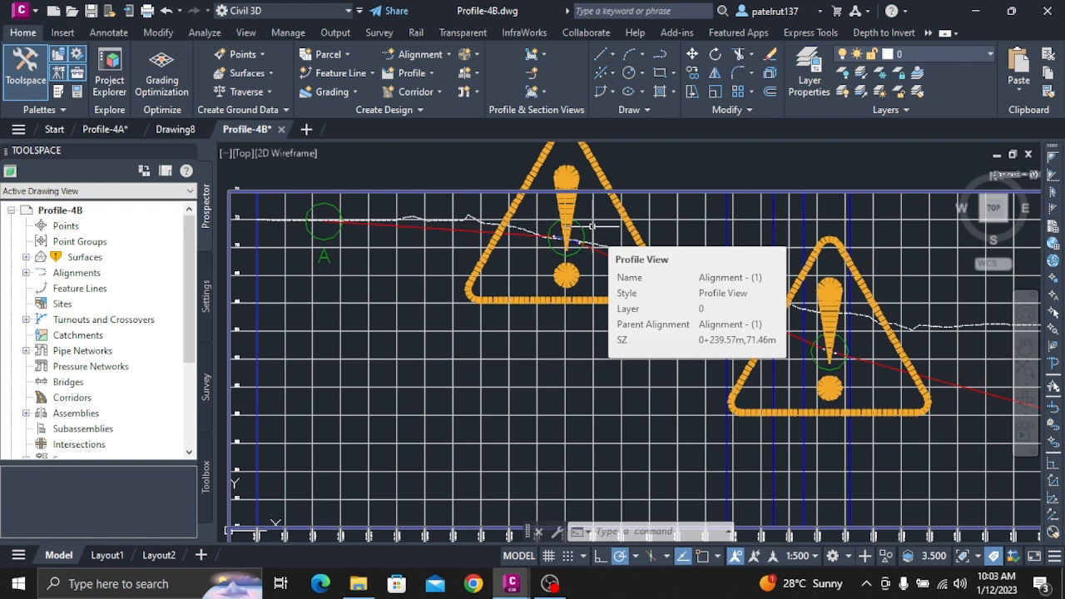
text(REG)
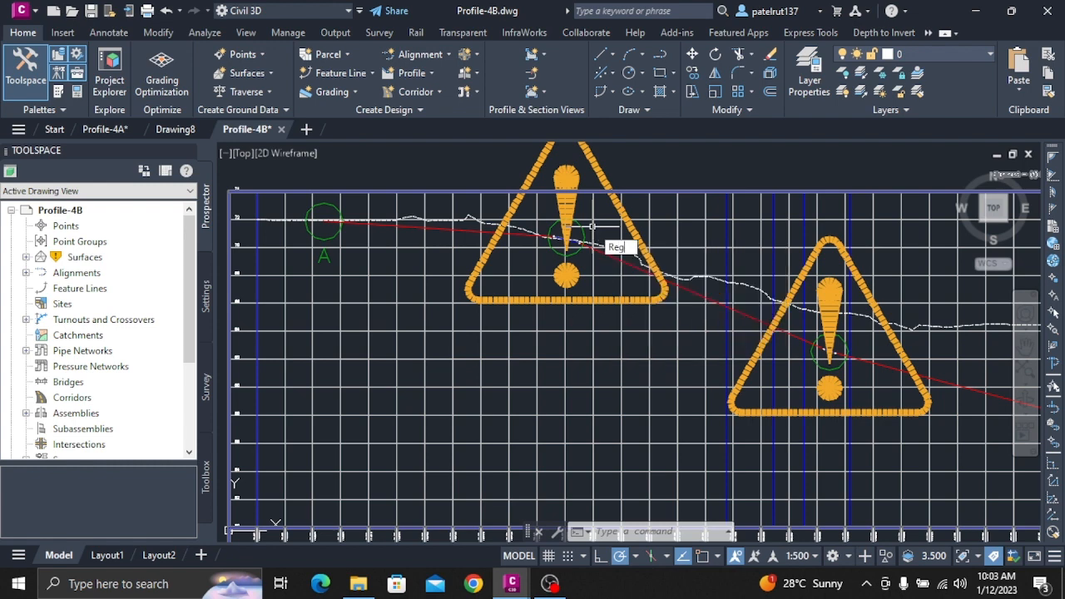
text(EN)
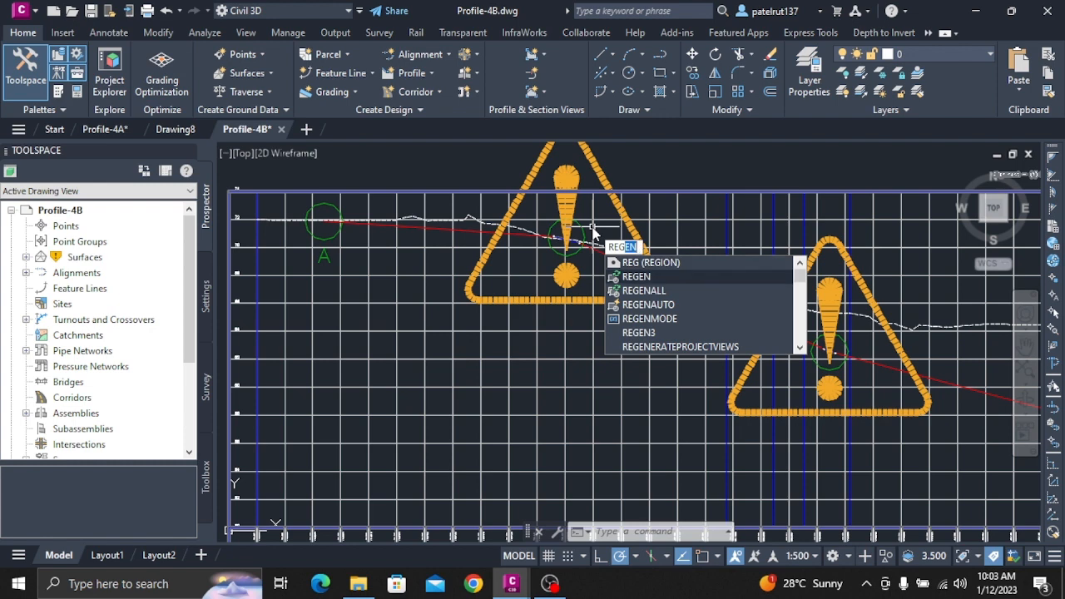
key(Return)
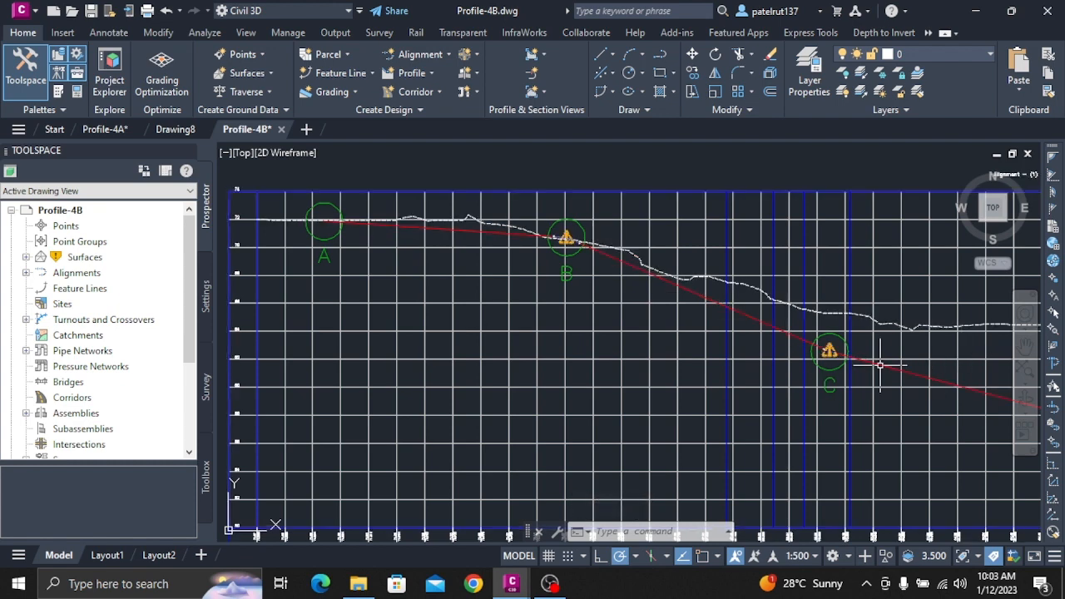
Open the Main Road layout profile near circle C for geometry editing and set the layout tools to entity based
scroll(844, 356, up, 4)
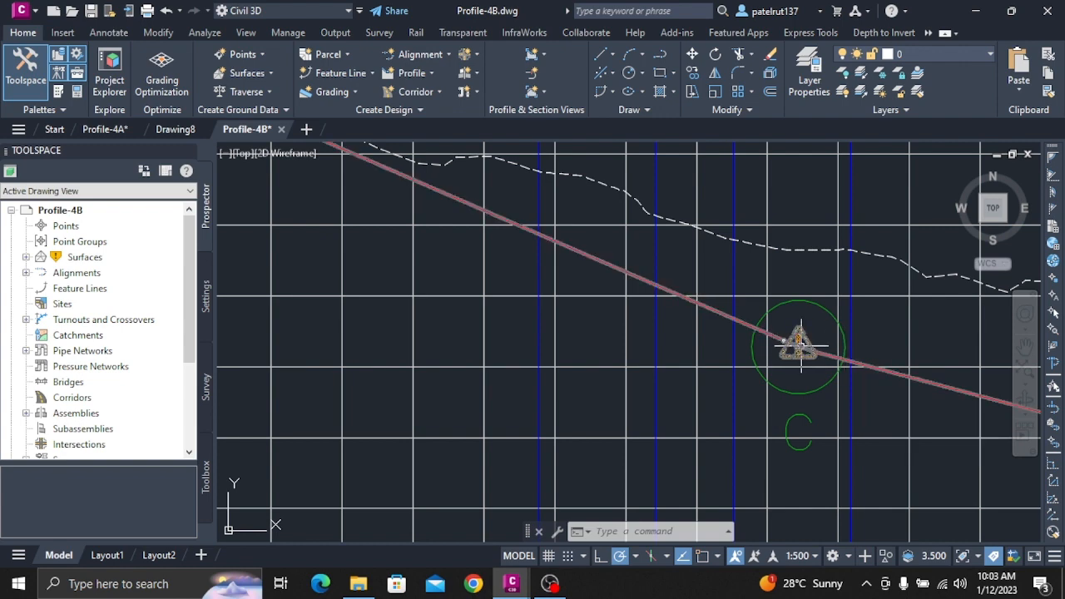
mouse_move(799, 341)
click(765, 334)
right_click(767, 337)
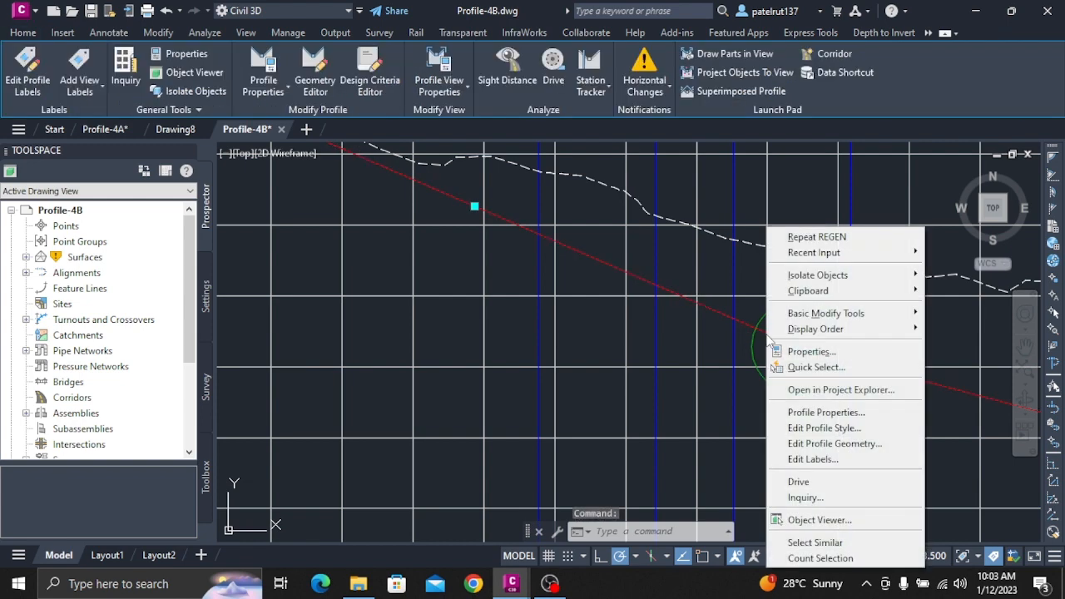
click(836, 444)
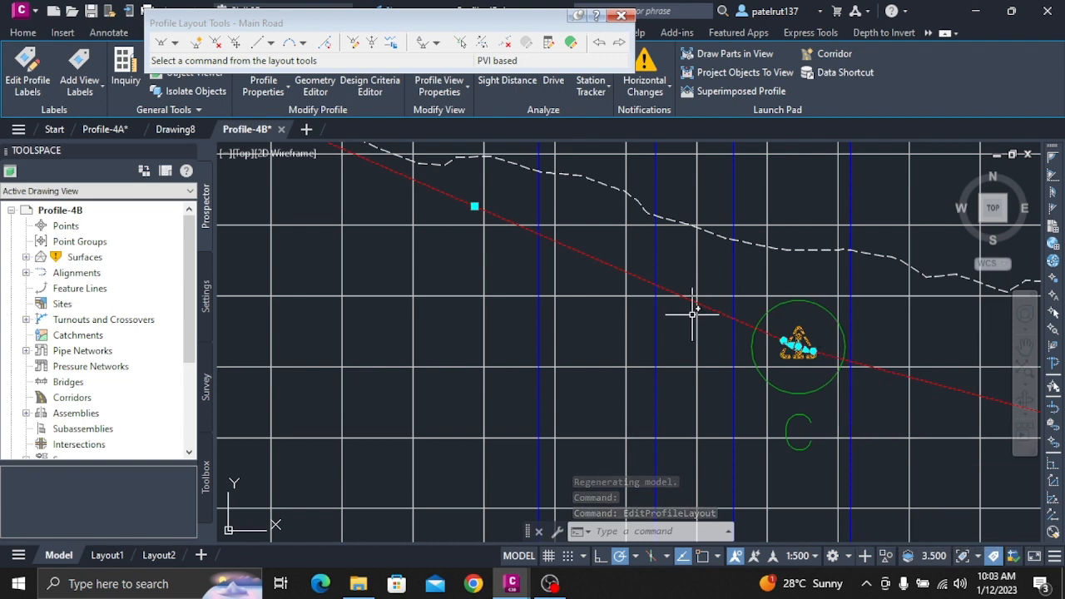
click(306, 45)
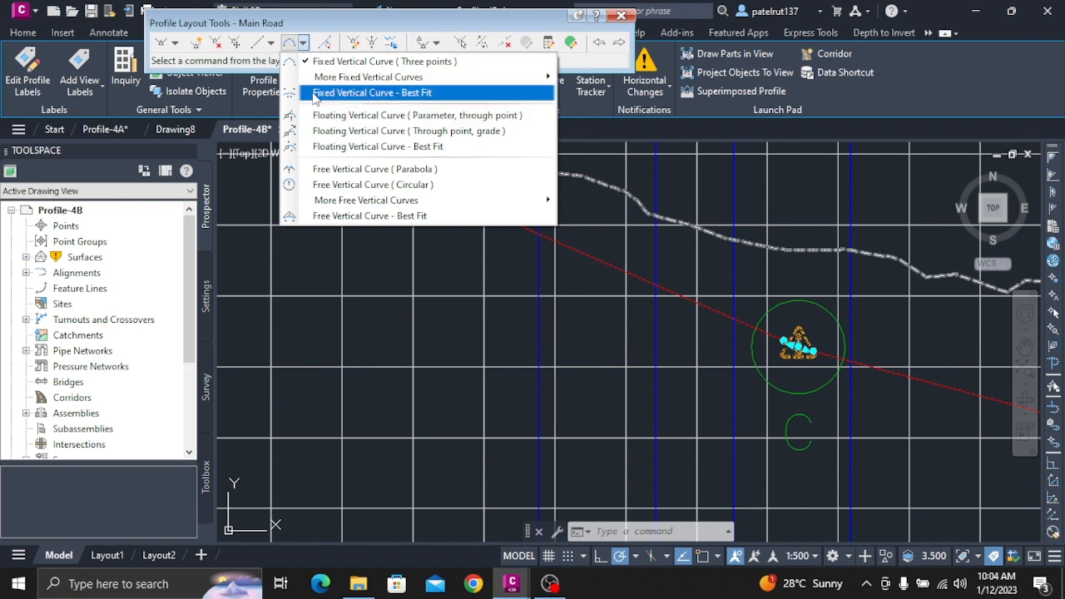
click(436, 44)
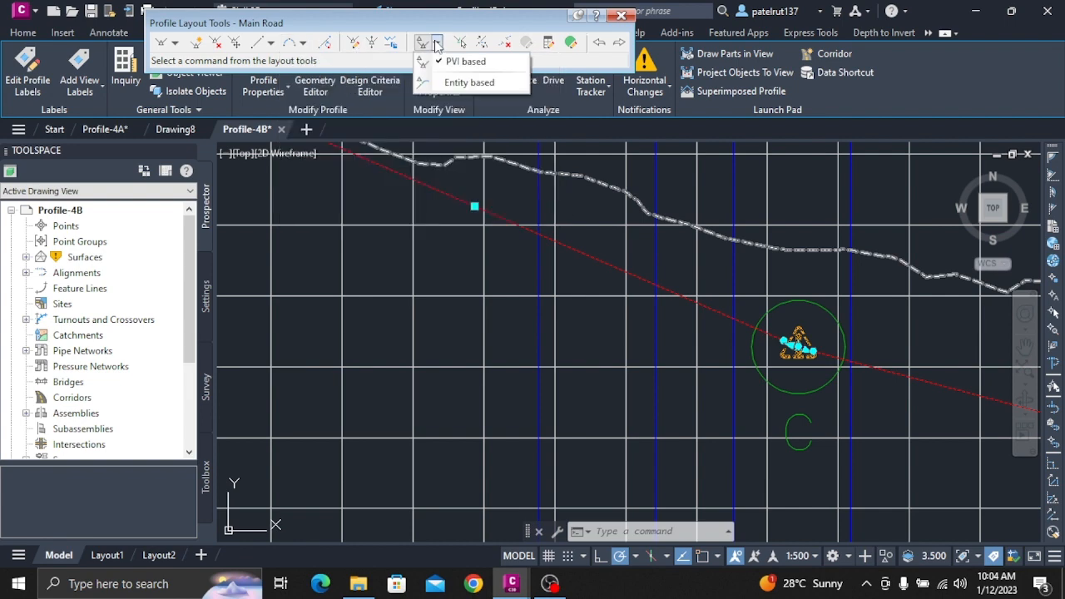
click(439, 84)
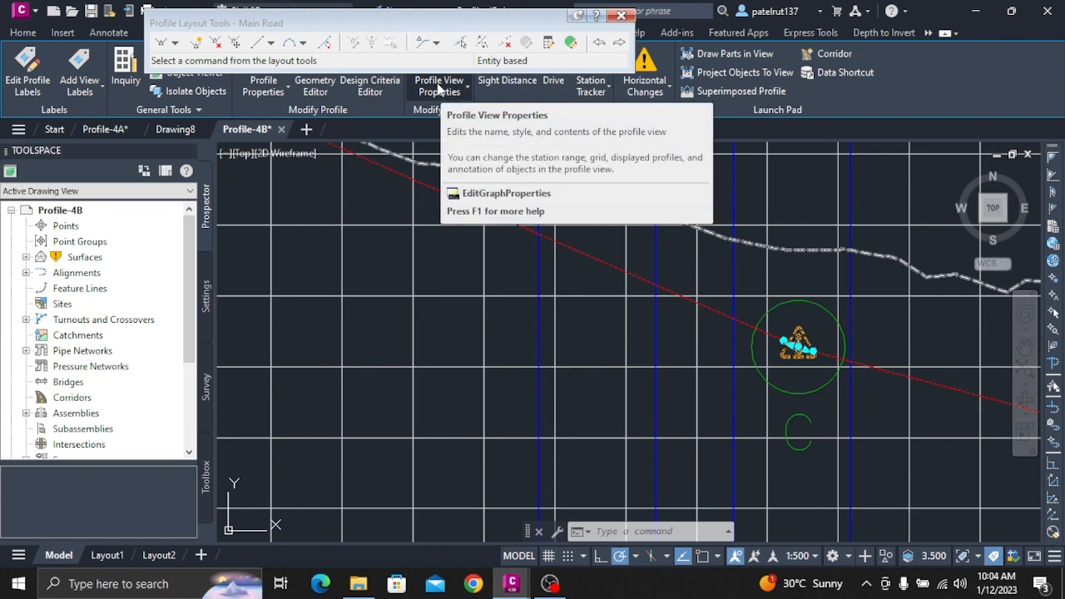
Examine the Main Road profile's design criteria, layout parameters and design checks, and close the parameters window and layout tools
click(549, 43)
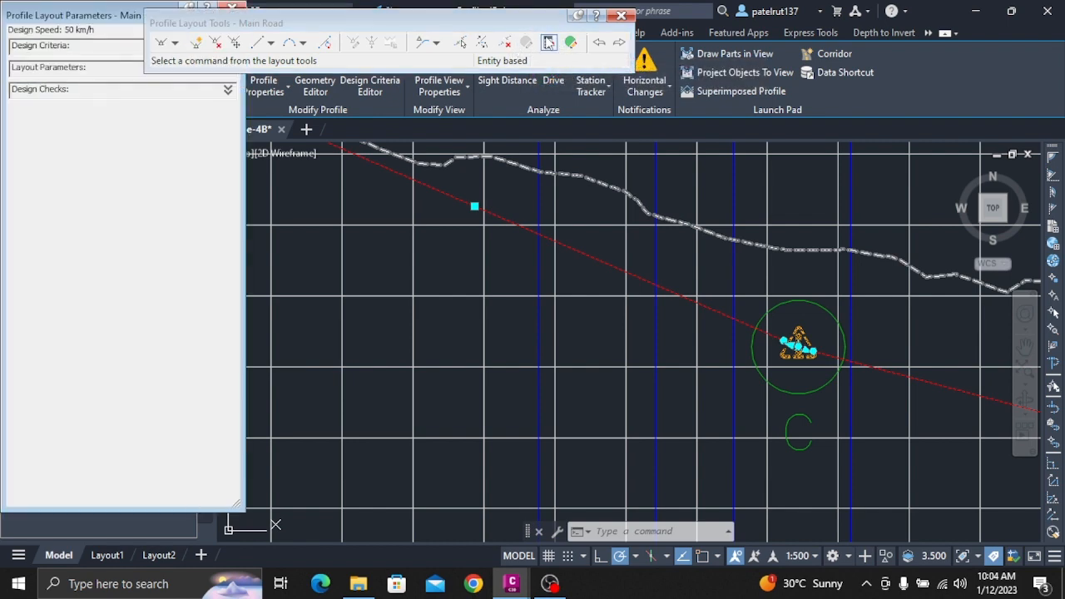
drag(78, 13, 536, 84)
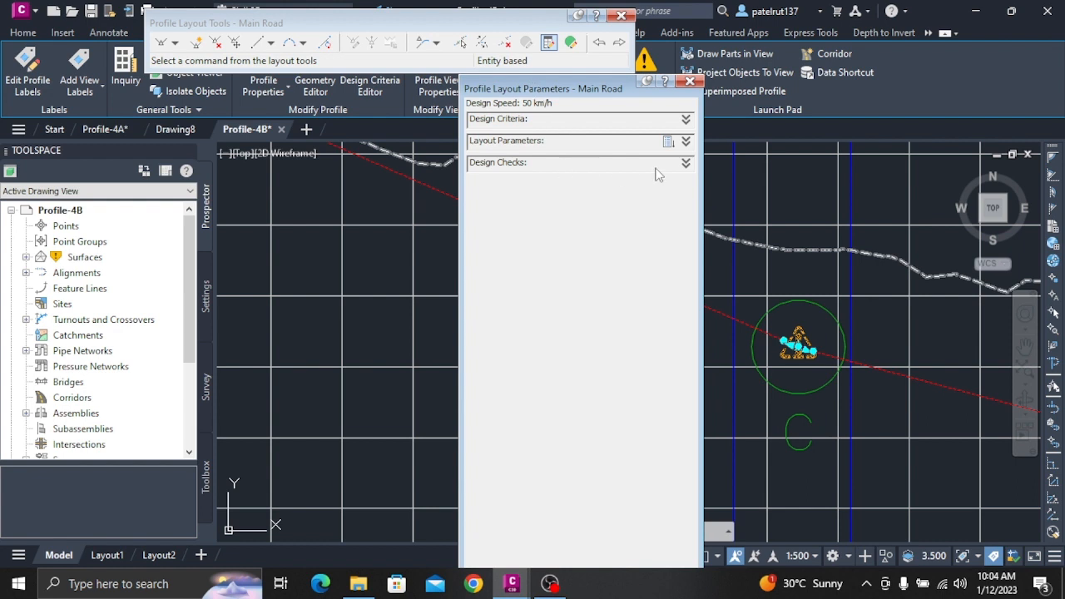
click(685, 164)
click(685, 141)
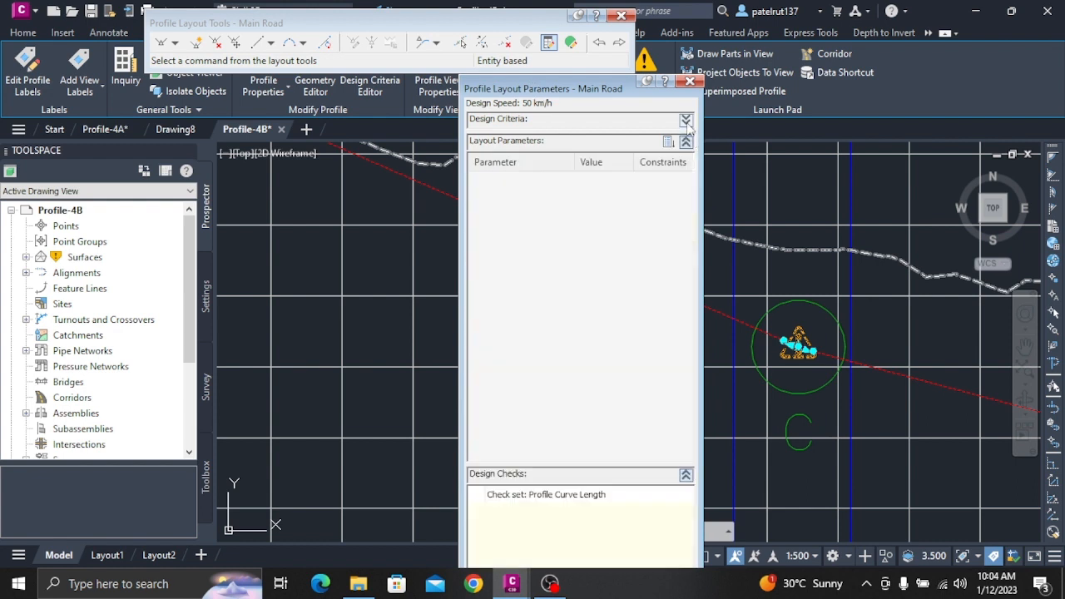
click(686, 120)
click(690, 81)
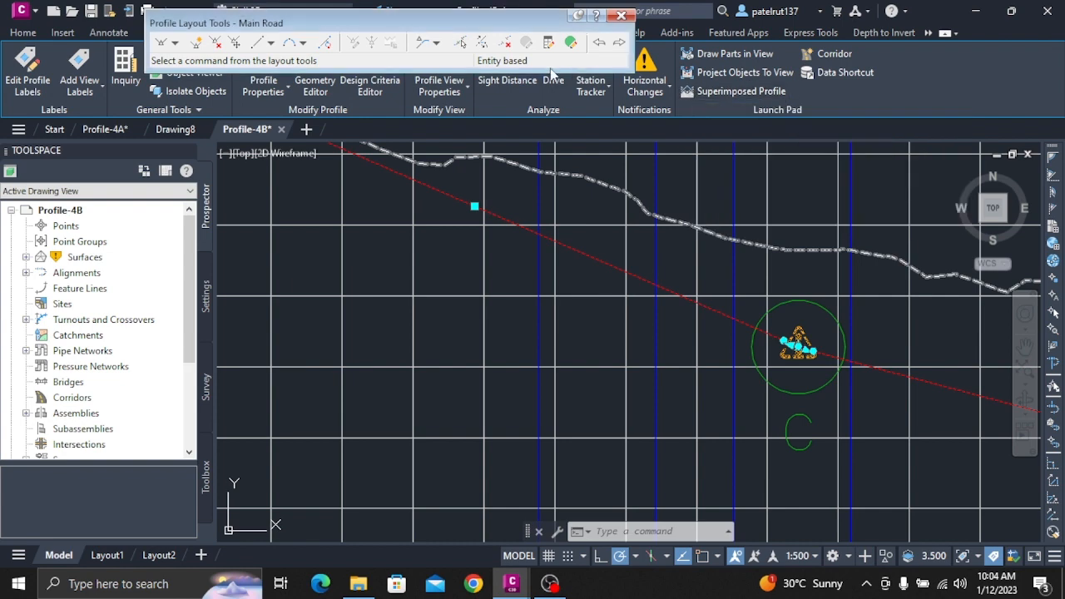
click(621, 15)
key(Escape)
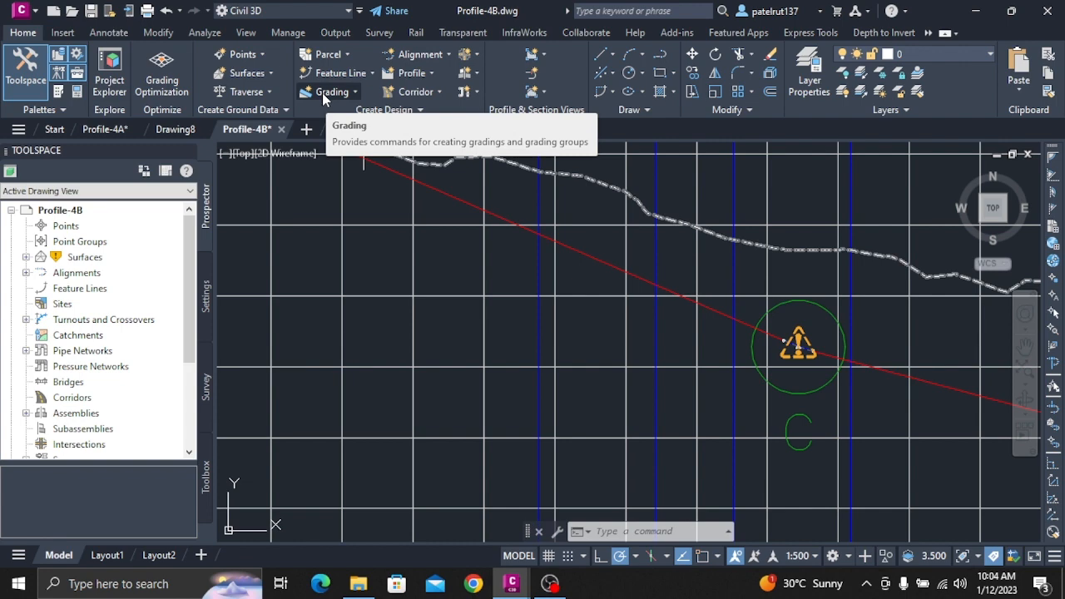
click(549, 583)
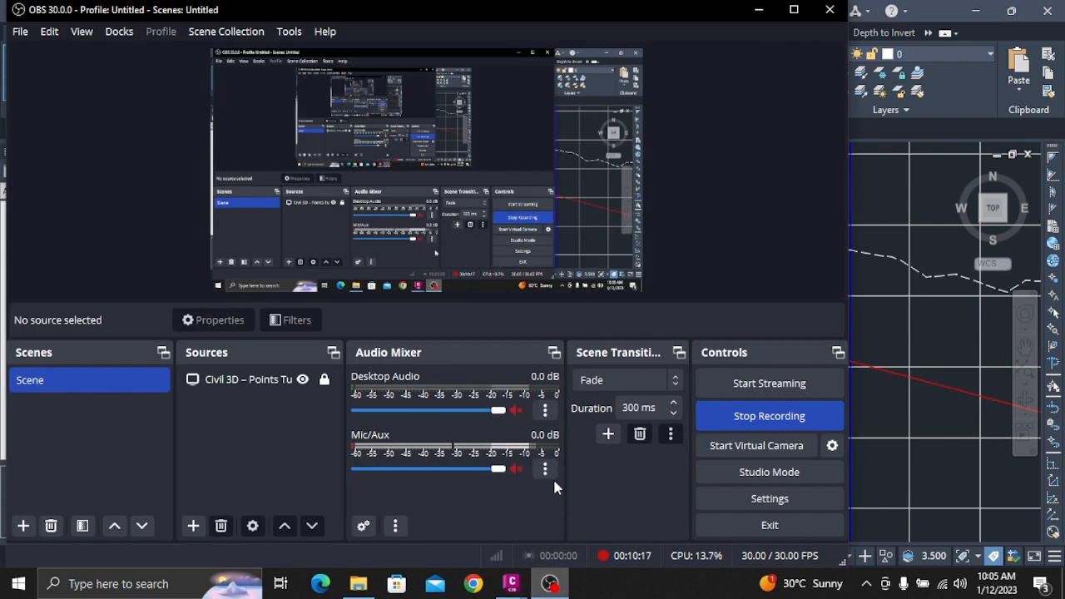